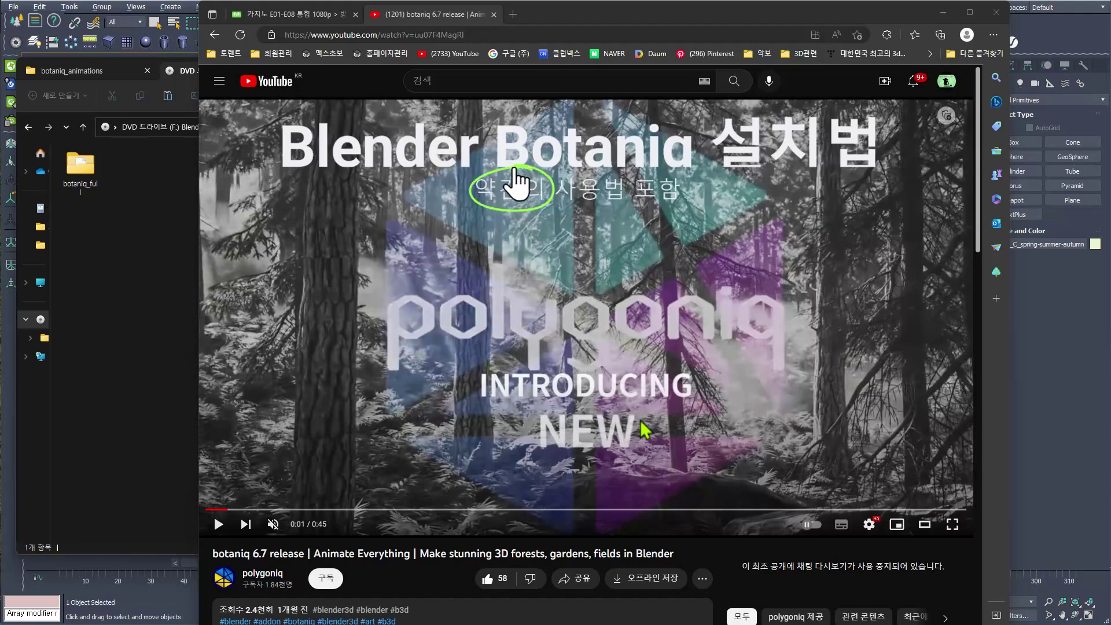
- Preview the botaniq 6.7 trailer, pausing near 0:35, then close the browser
left_click(712, 270)
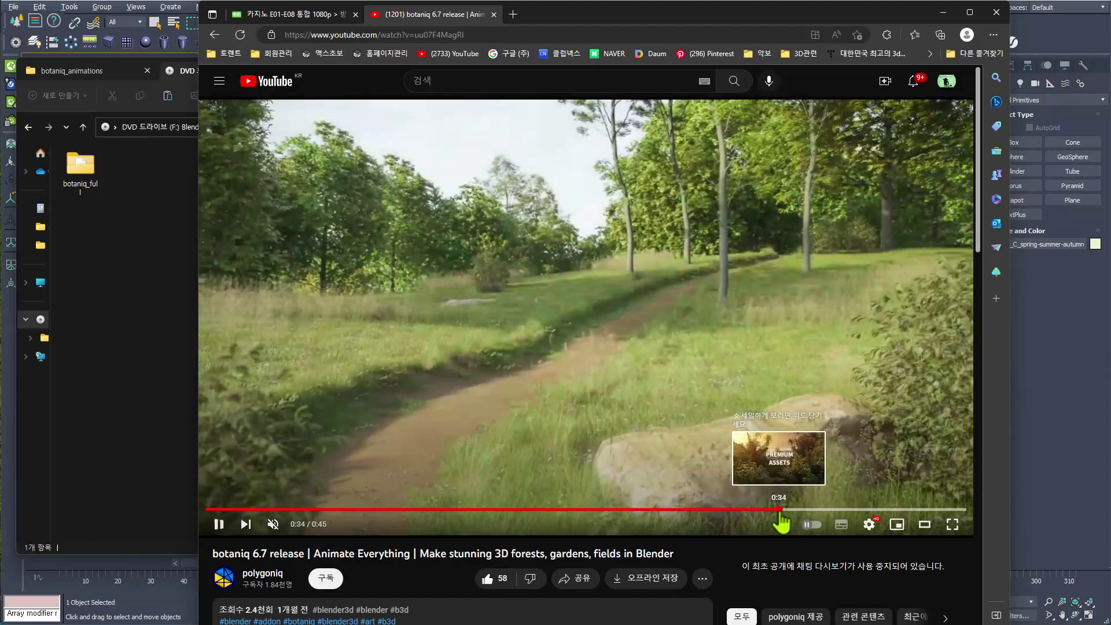
left_click(789, 510)
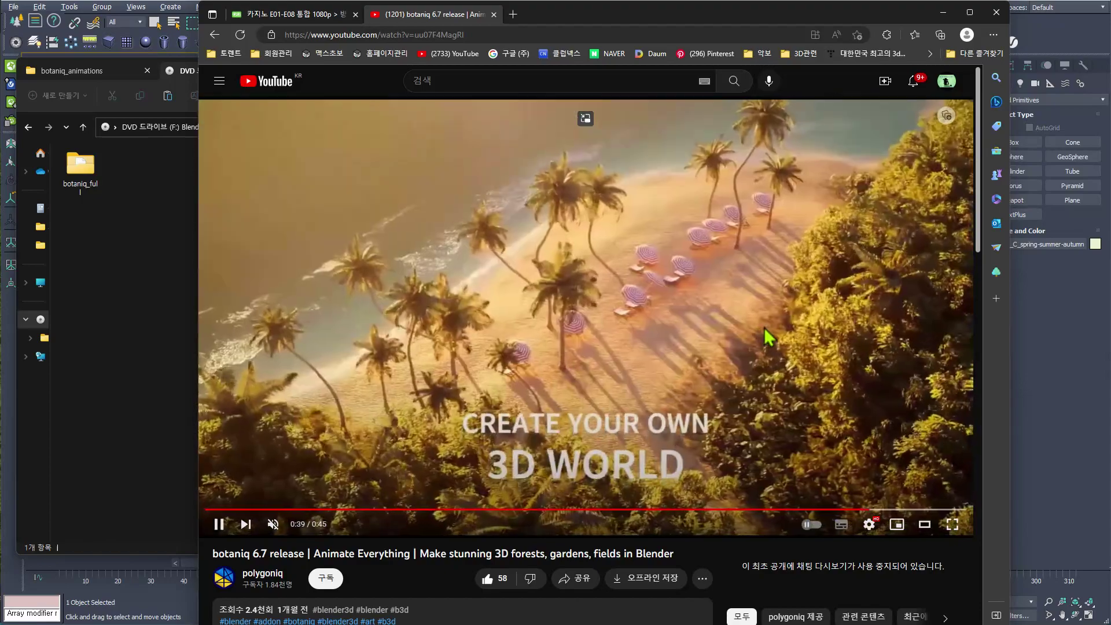
left_click(768, 330)
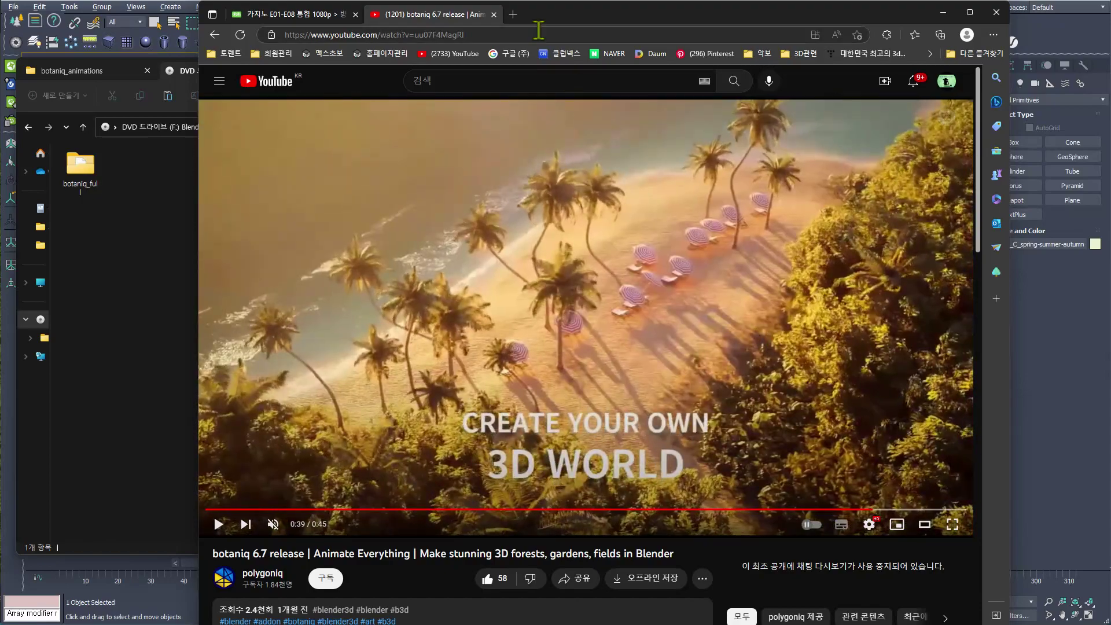
left_click(996, 12)
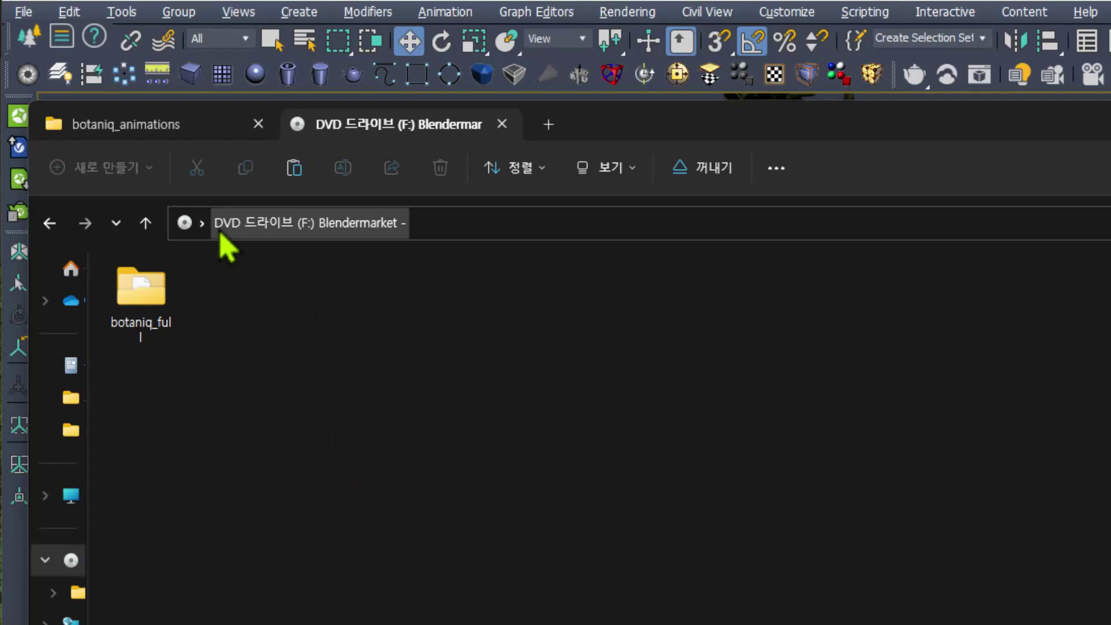
- Copy botaniq_full into Blender 3.4's addons folder and filter Blender's add-ons by 'bo'
left_click(167, 300)
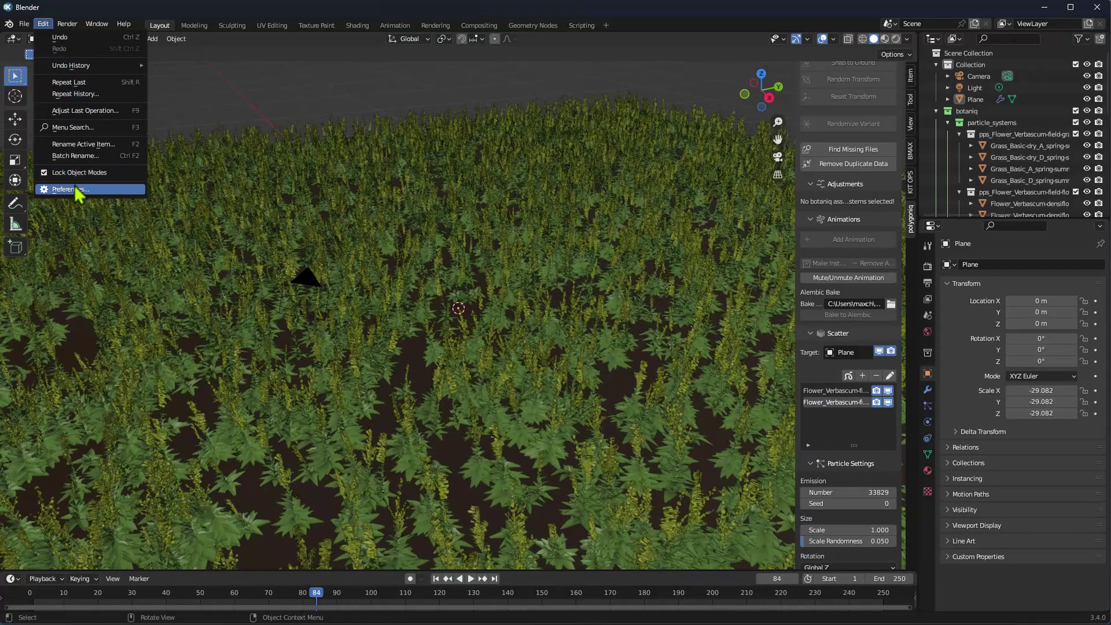
left_click(80, 197)
left_click(486, 88)
type("bo")
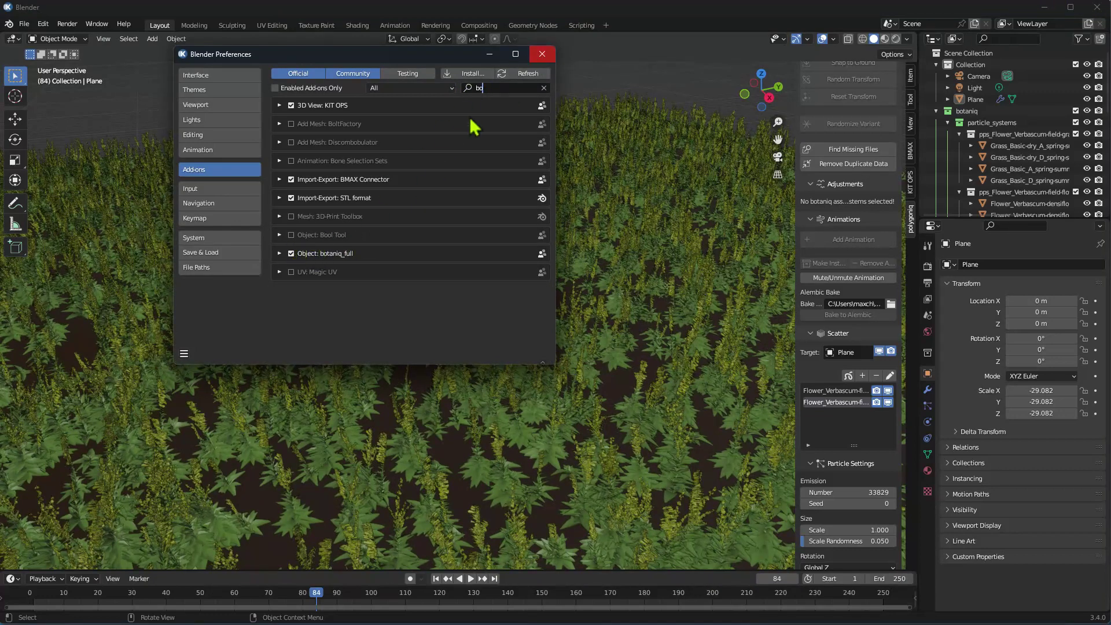
- Close Blender's preferences with Auto-Save Preferences left on
left_click(184, 354)
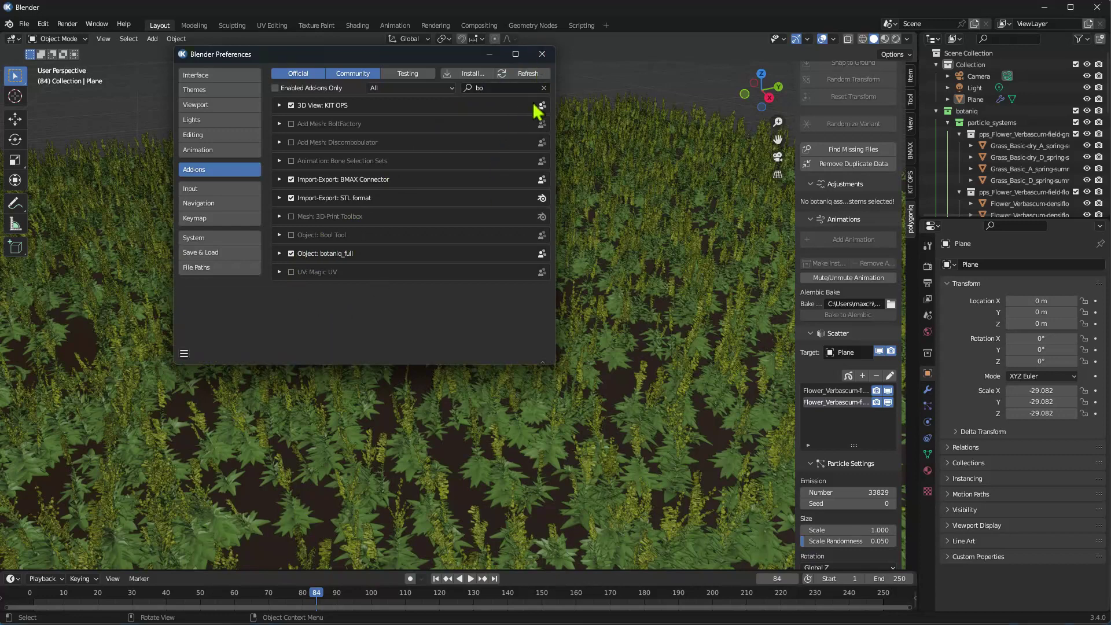
left_click(542, 54)
key("n")
key("n")
key("n")
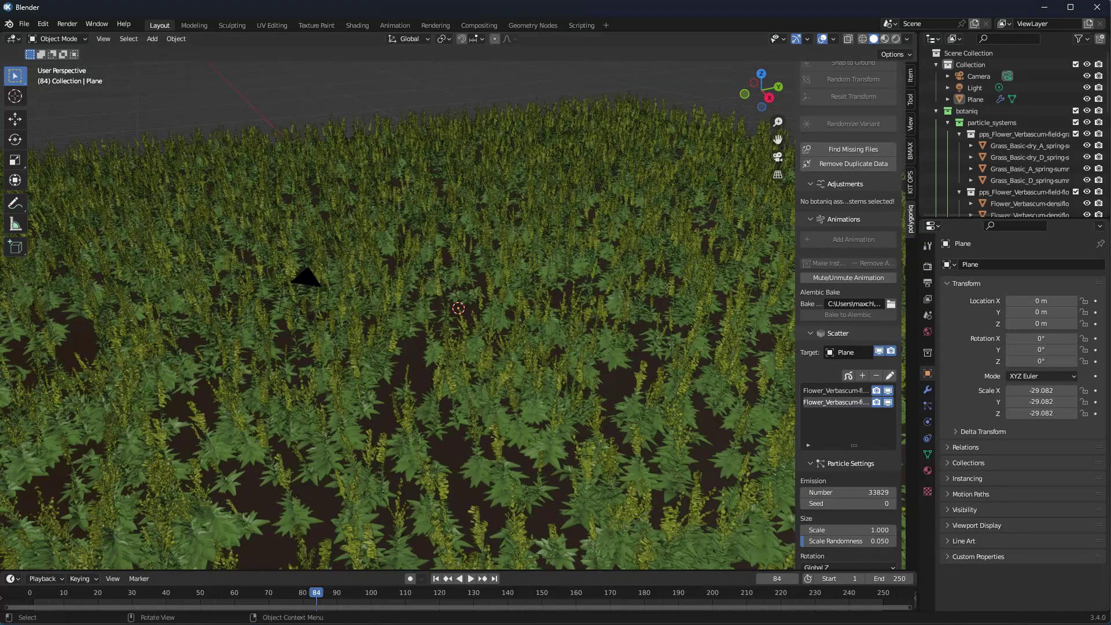
- Start a new General scene without saving and delete the default cube
left_click(20, 28)
left_click(150, 40)
left_click(576, 349)
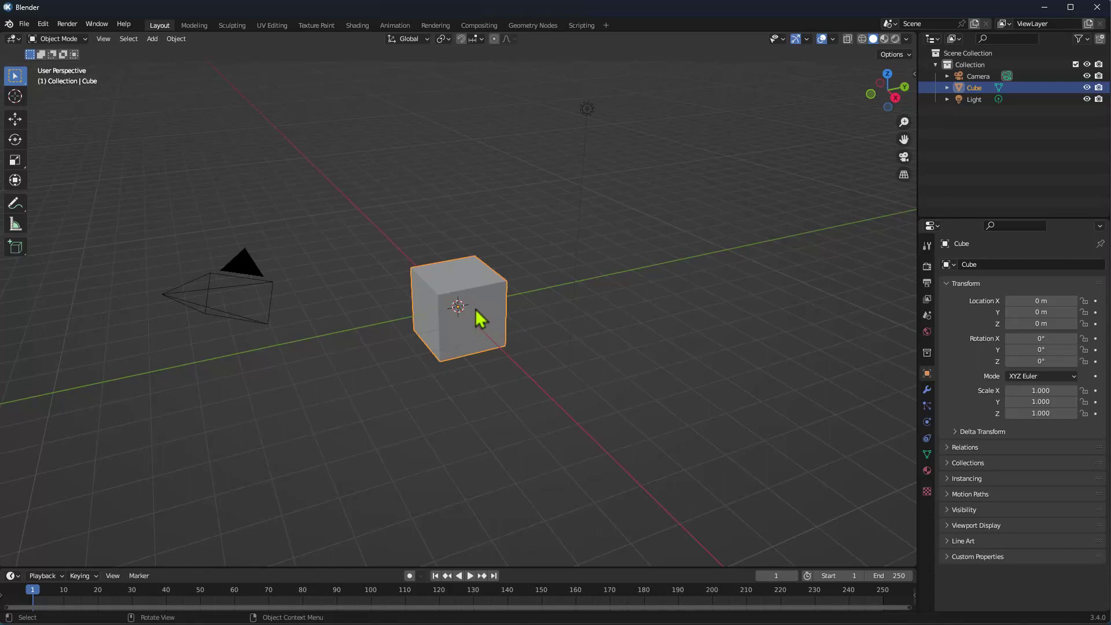
key("Delete")
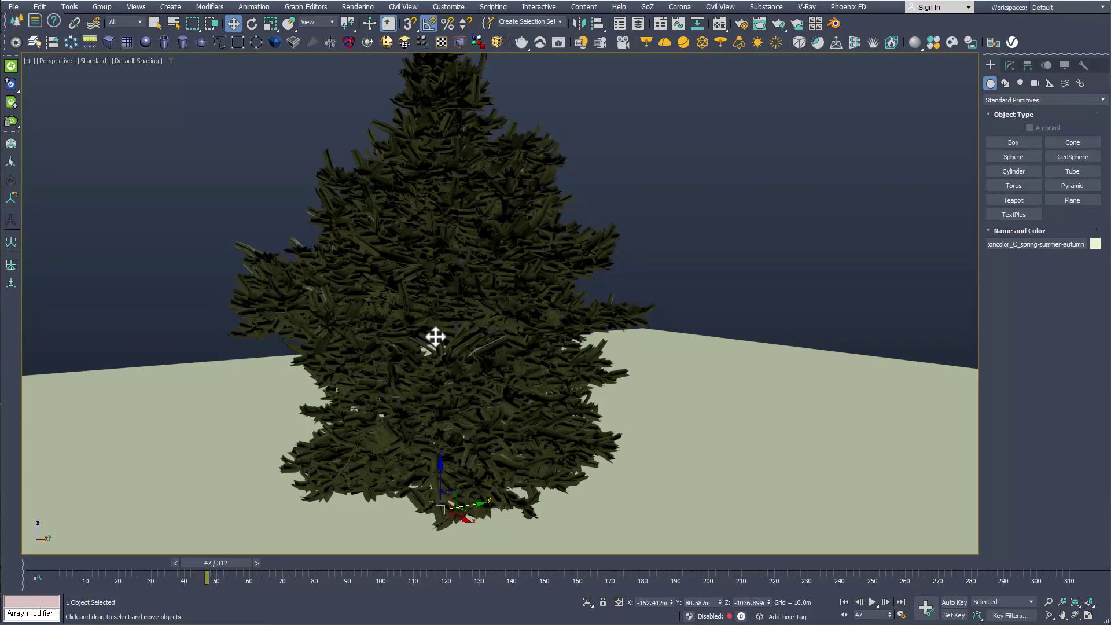
- Play the tree's sway animation, stop at frame 132, and orbit to look down on it
key("slash")
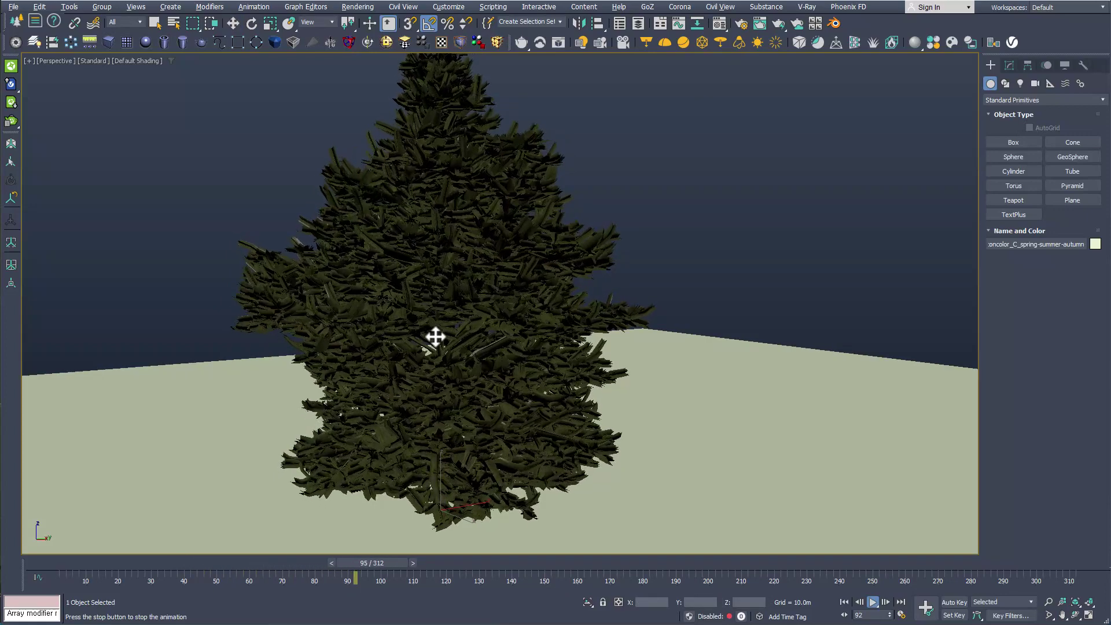
key("slash")
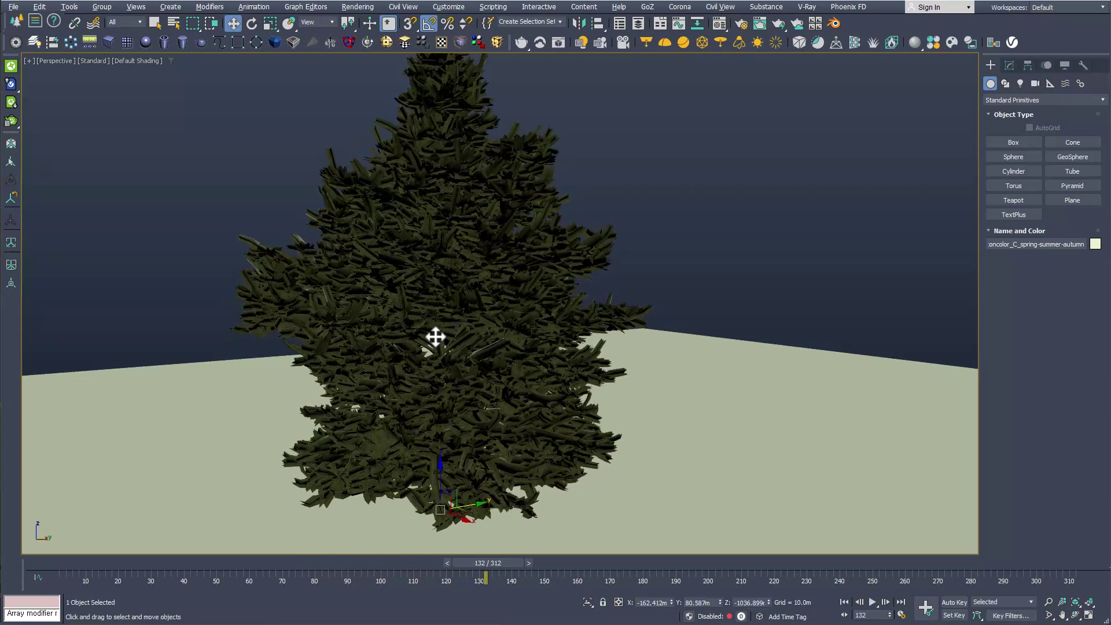
middle_click_drag(417, 263, 411, 289, "alt")
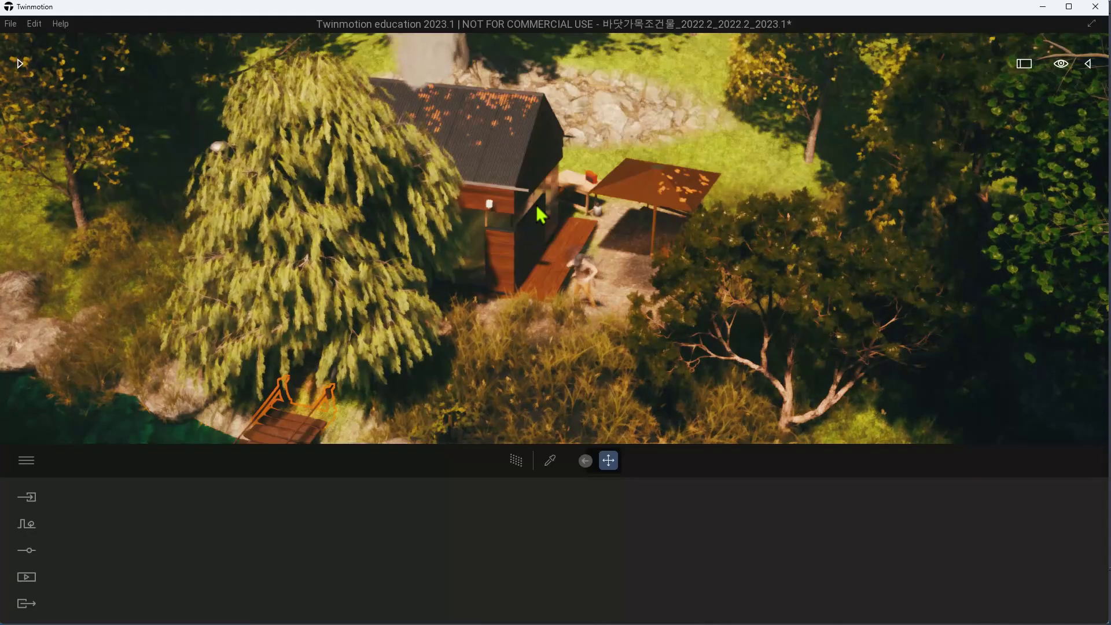
- Explore the cabin scene to the rock and water plants, then close Twinmotion without saving
left_click(538, 216)
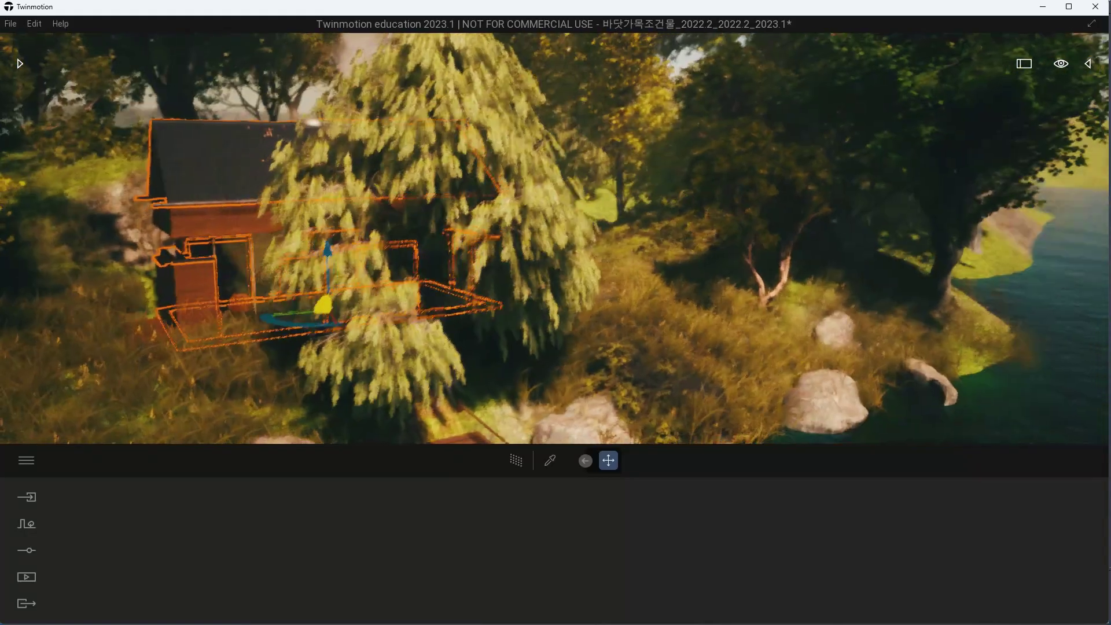
scroll(524, 223, "up", 3)
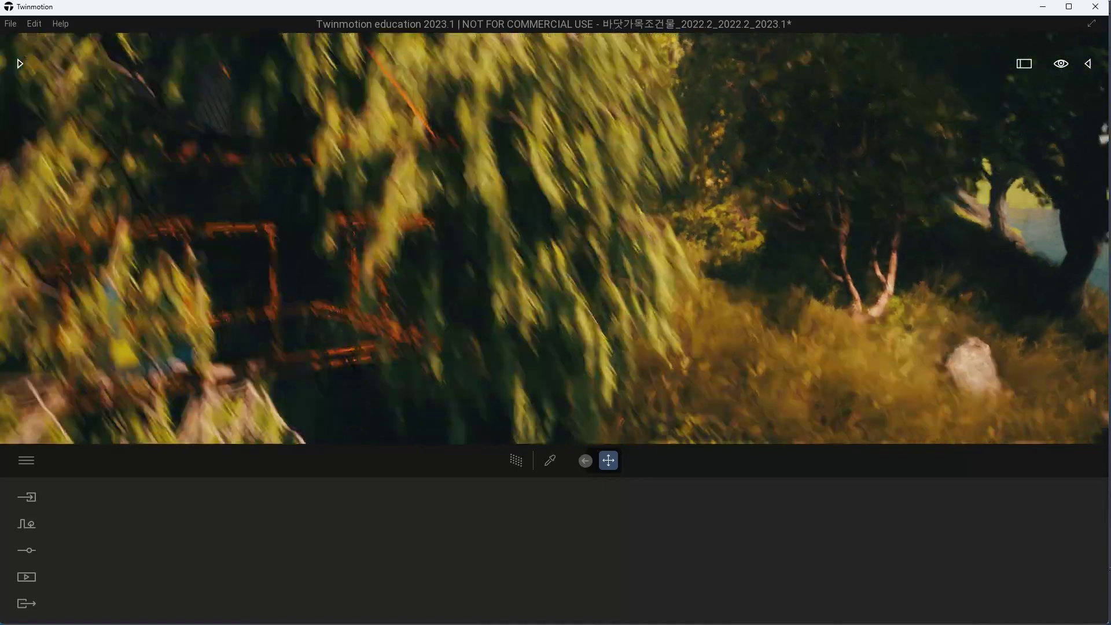
right_click_drag(541, 248, 528, 305)
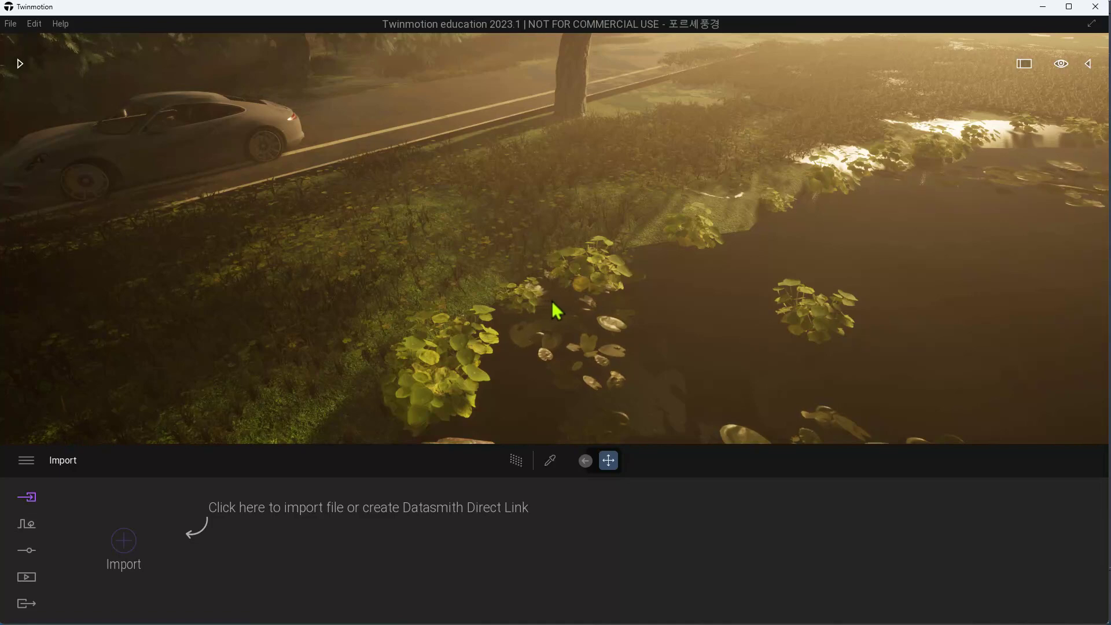
right_click_drag(553, 310, 552, 359)
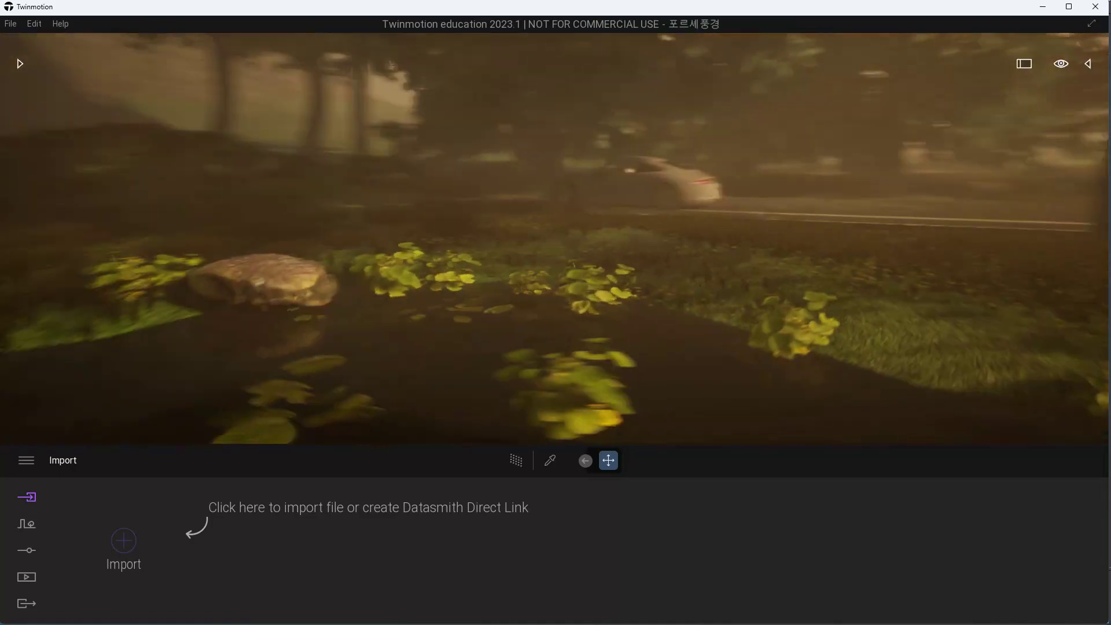
right_click_drag(578, 266, 596, 262)
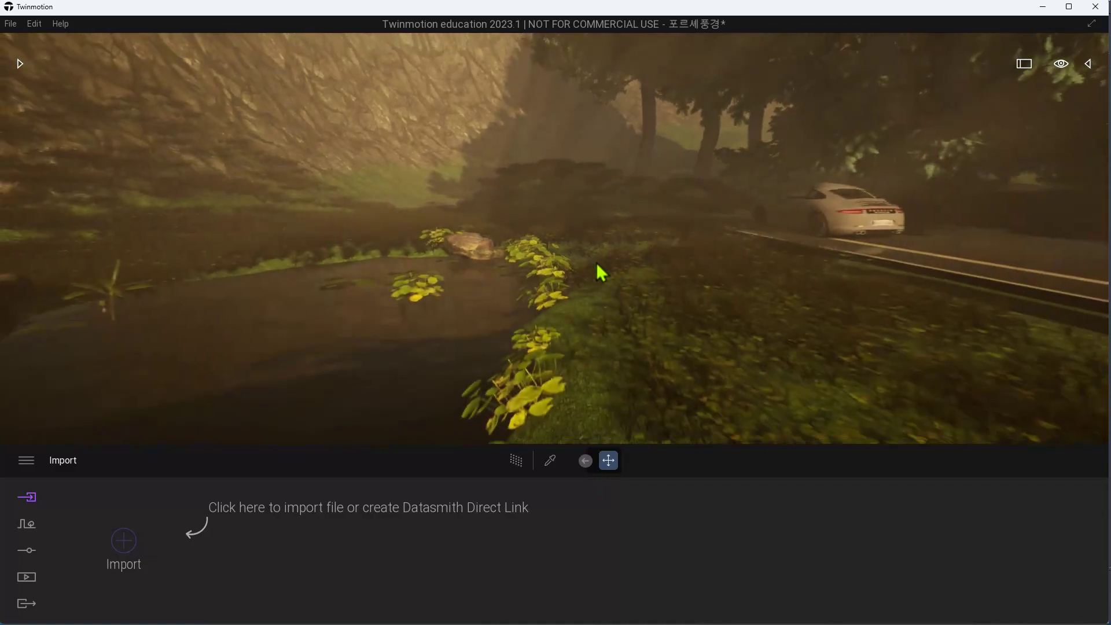
right_click_drag(576, 265, 619, 269)
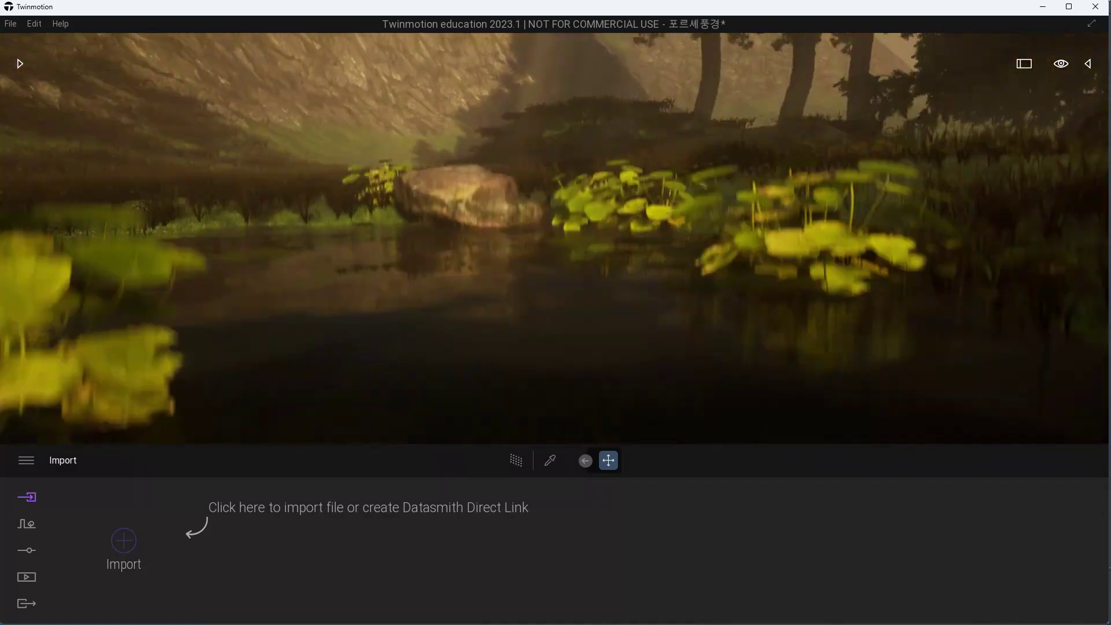
right_click_drag(619, 270, 627, 283)
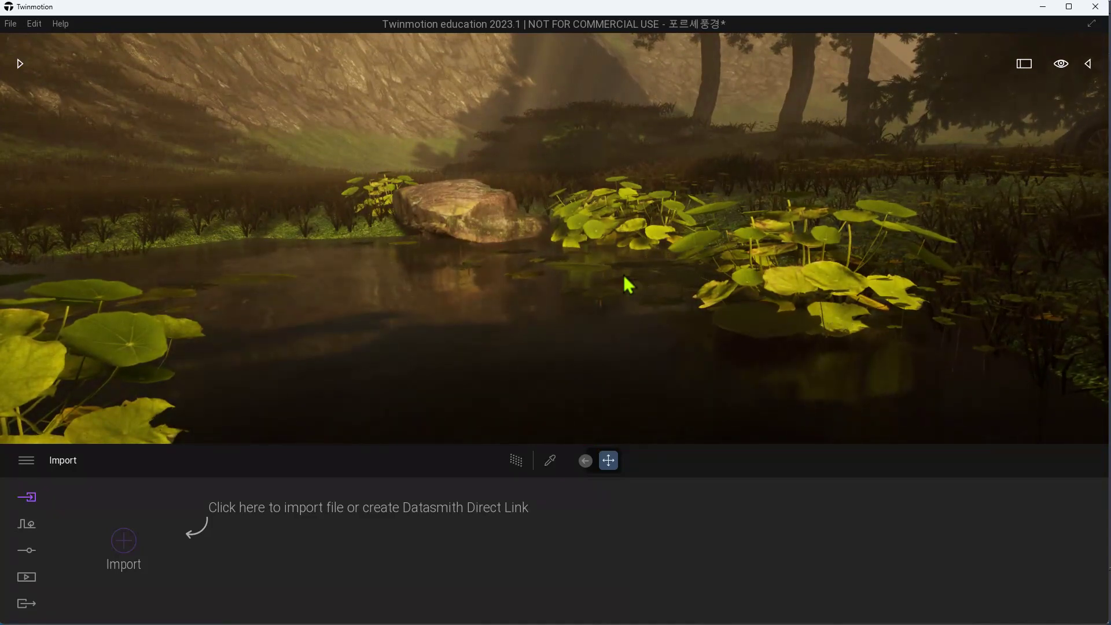
left_click(1095, 6)
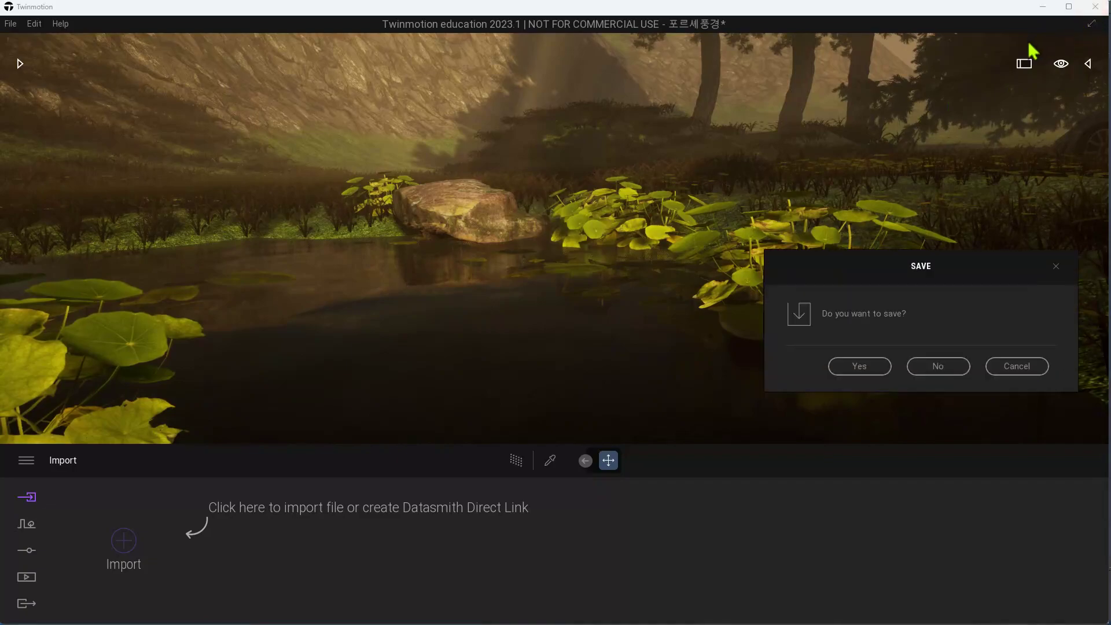
left_click(939, 366)
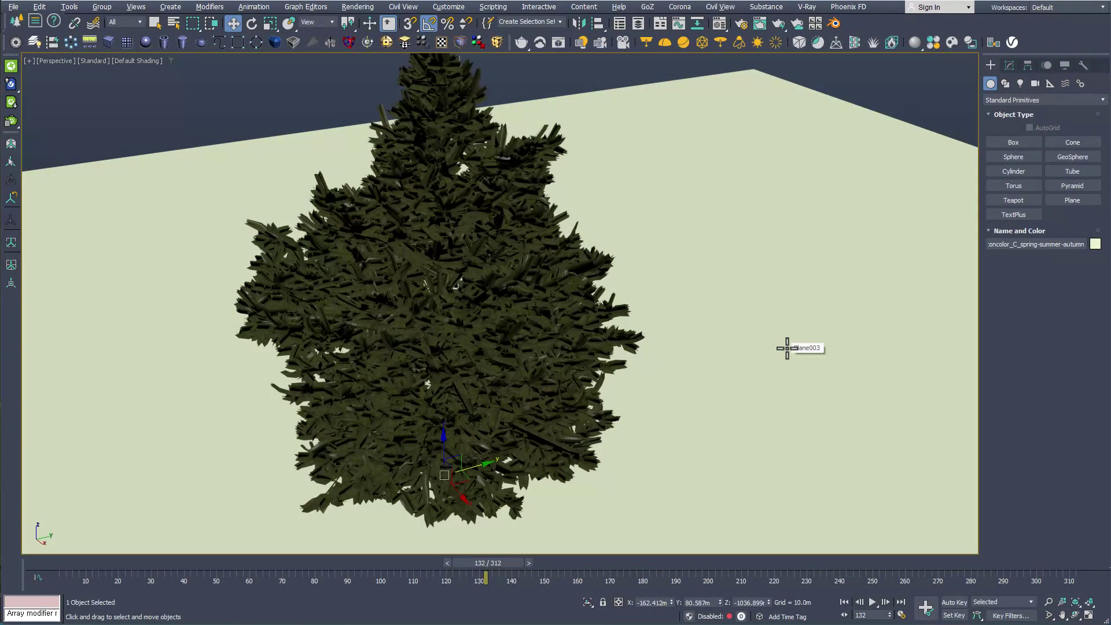
- Switch from 3ds Max to Blender's scene holding only a camera and light
key("alt+Tab")
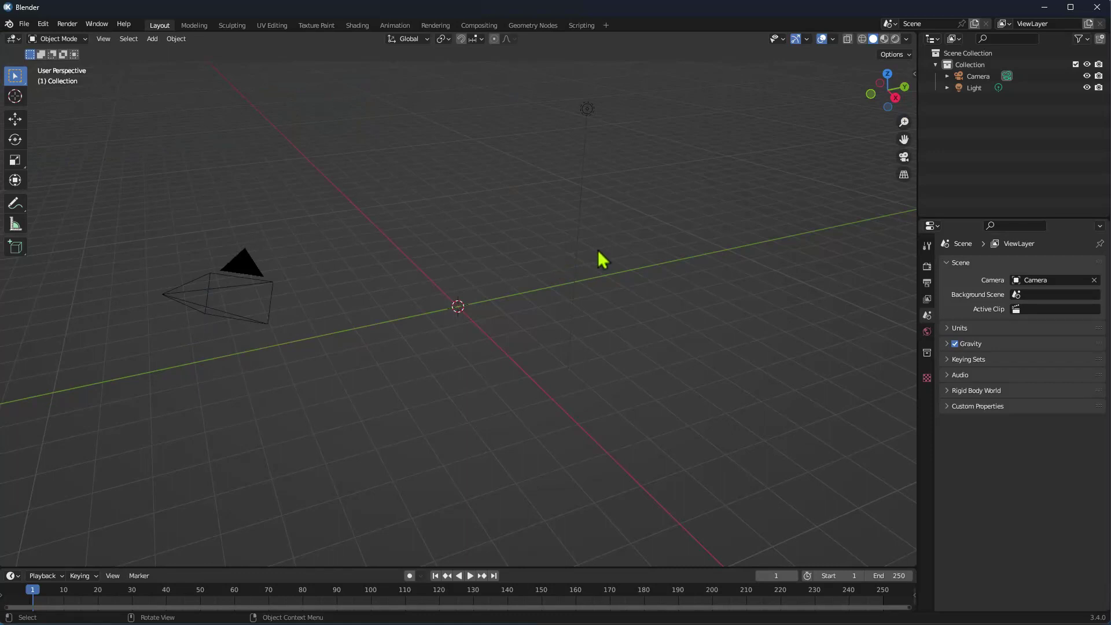
- Add a plane at the origin scaled to 12.626 and show the polygoniq botaniq panel
key("n")
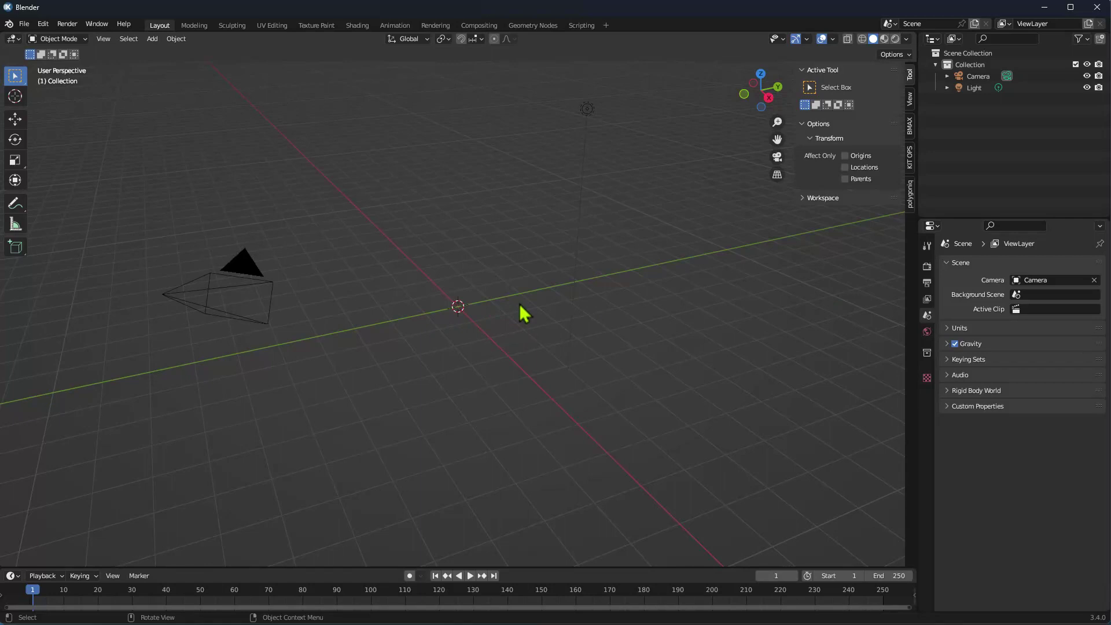
key("shift+a")
key("Return")
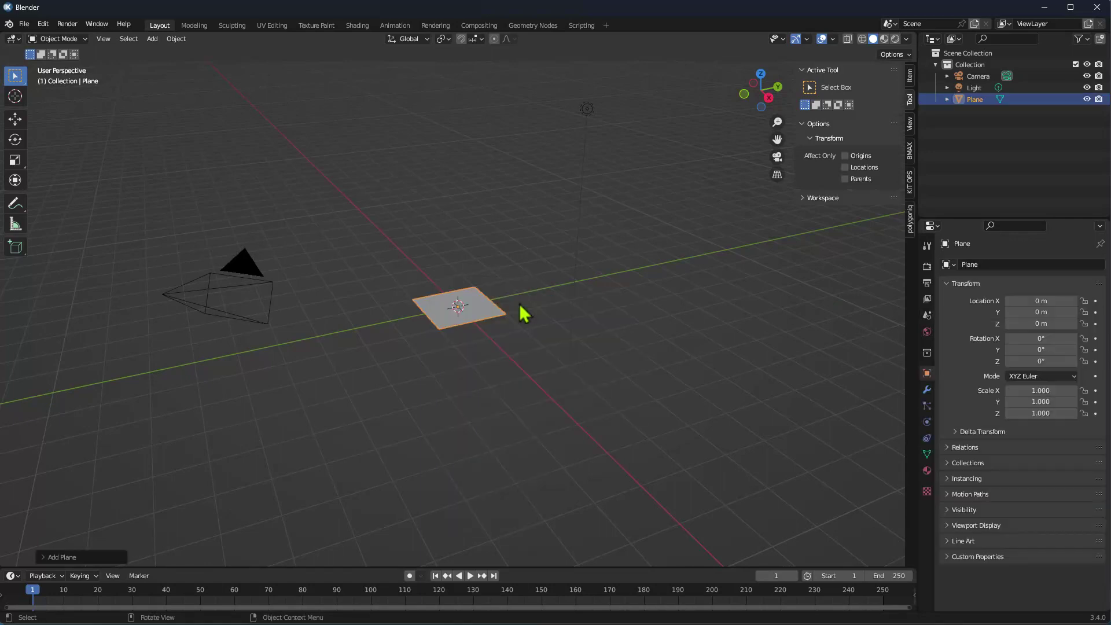
key("s")
key("Return")
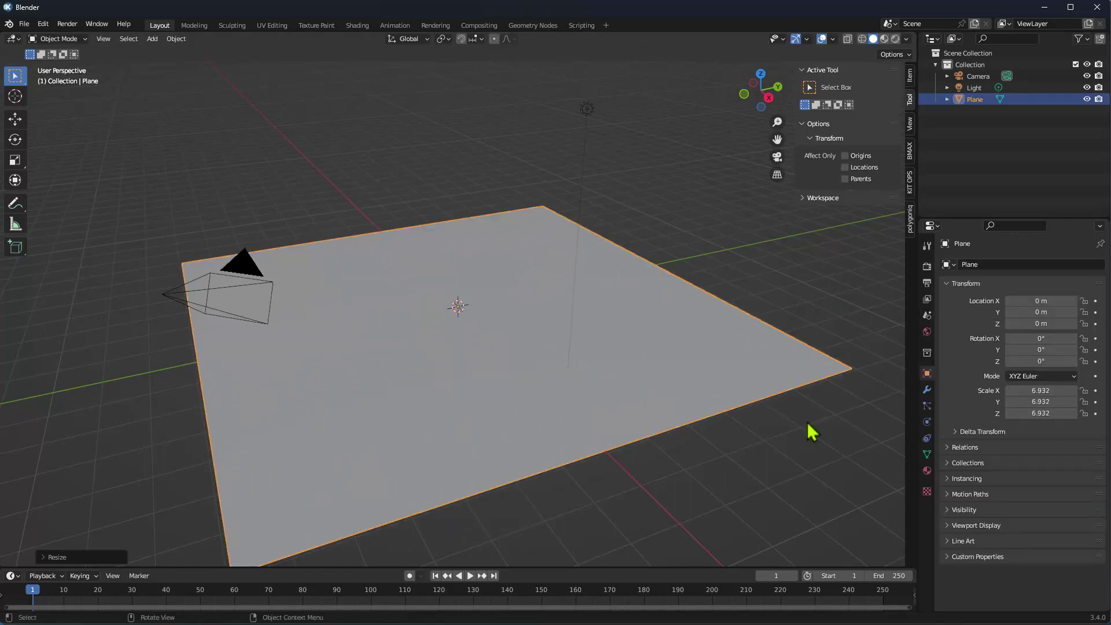
key("s")
key("Return")
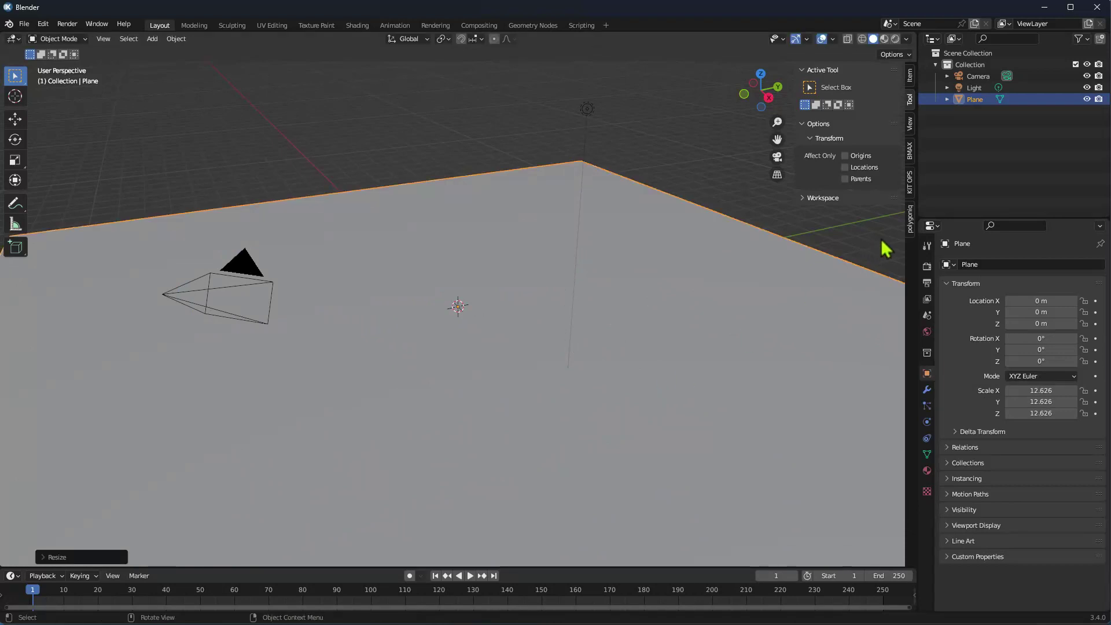
left_click(912, 234)
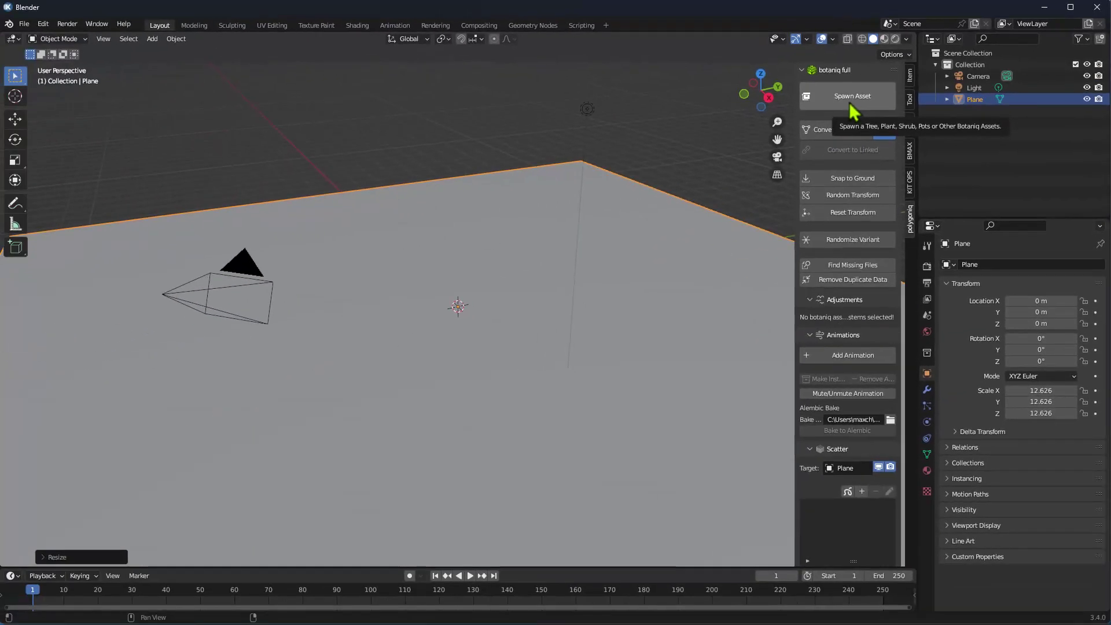
- Spawn botaniq's Podocarpus macrophyllus (A) conifer at the origin and convert it to editable
left_click(849, 102)
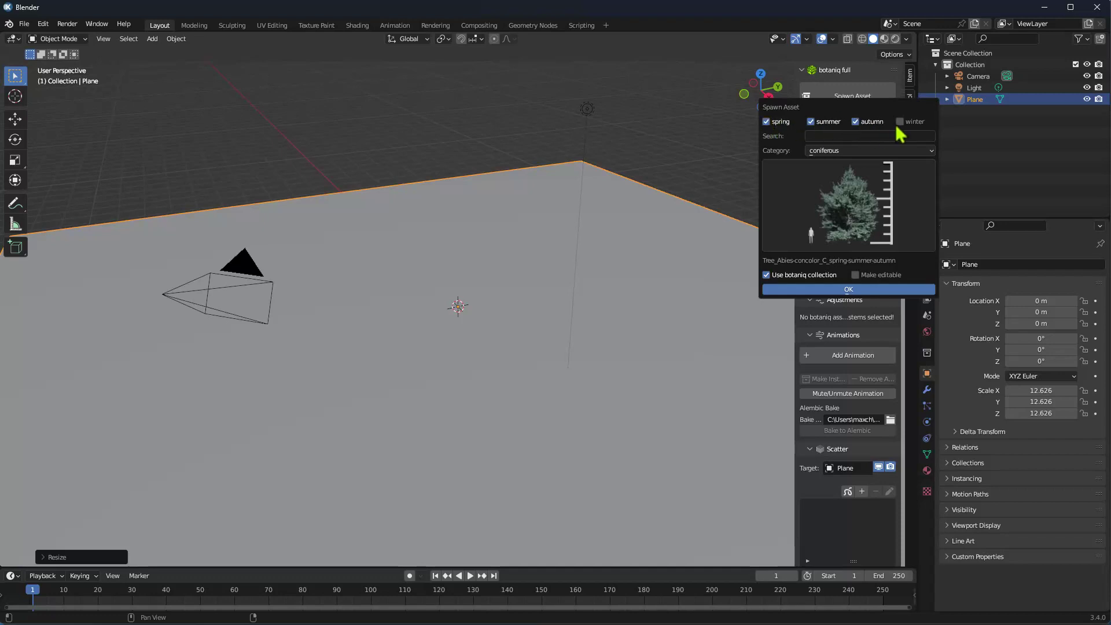
left_click(845, 211)
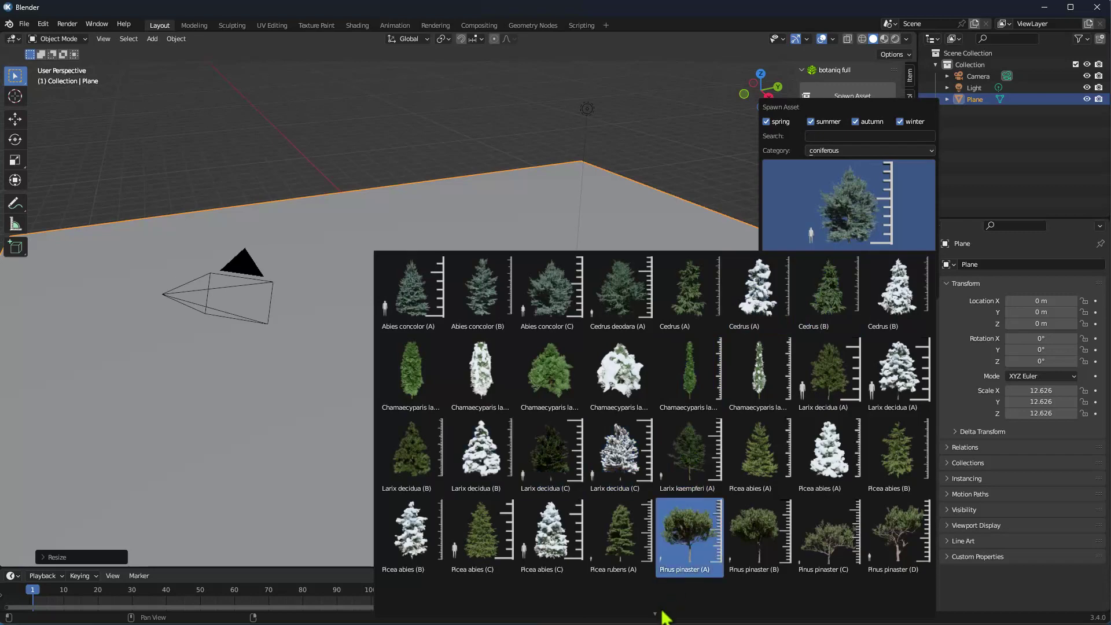
mouse_move(655, 612)
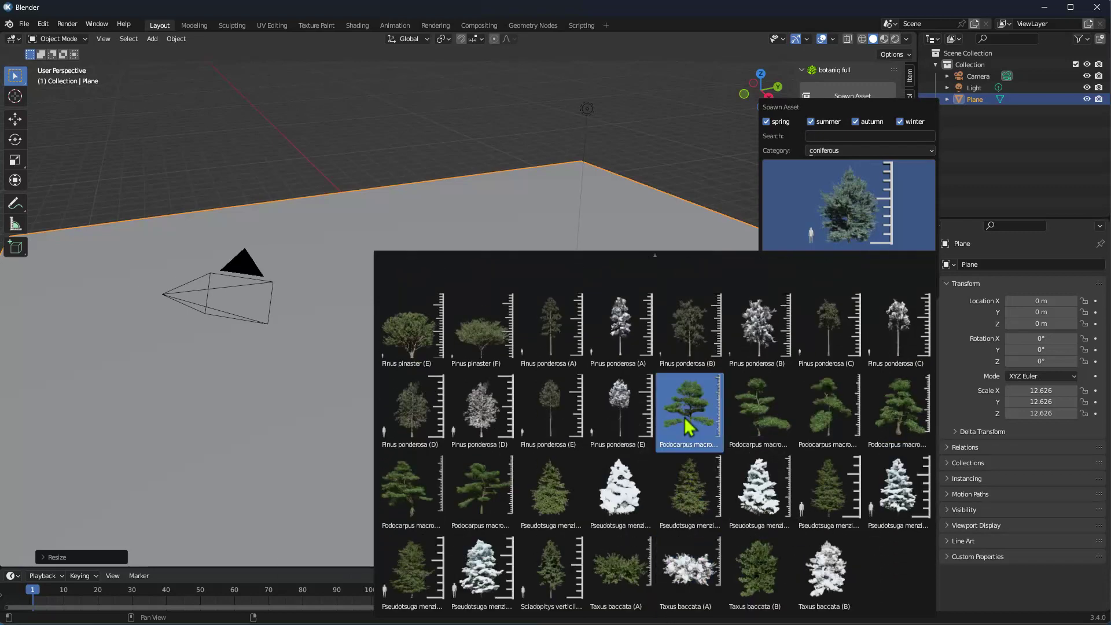
left_click(689, 427)
left_click(838, 291)
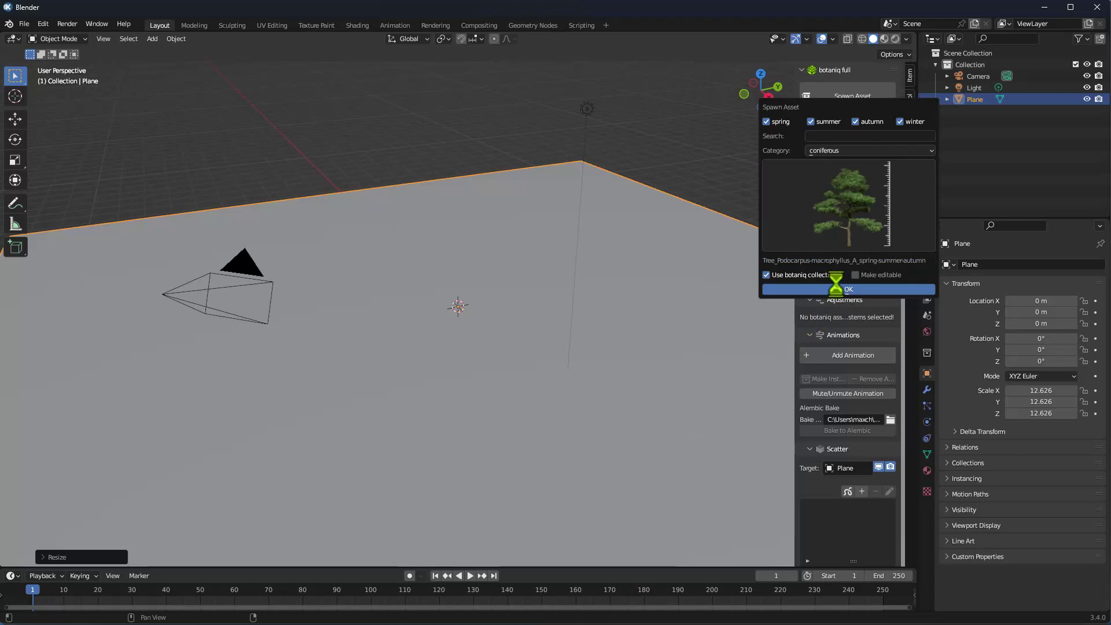
scroll(466, 268, "up", 2)
scroll(466, 267, "up", 1)
key("space")
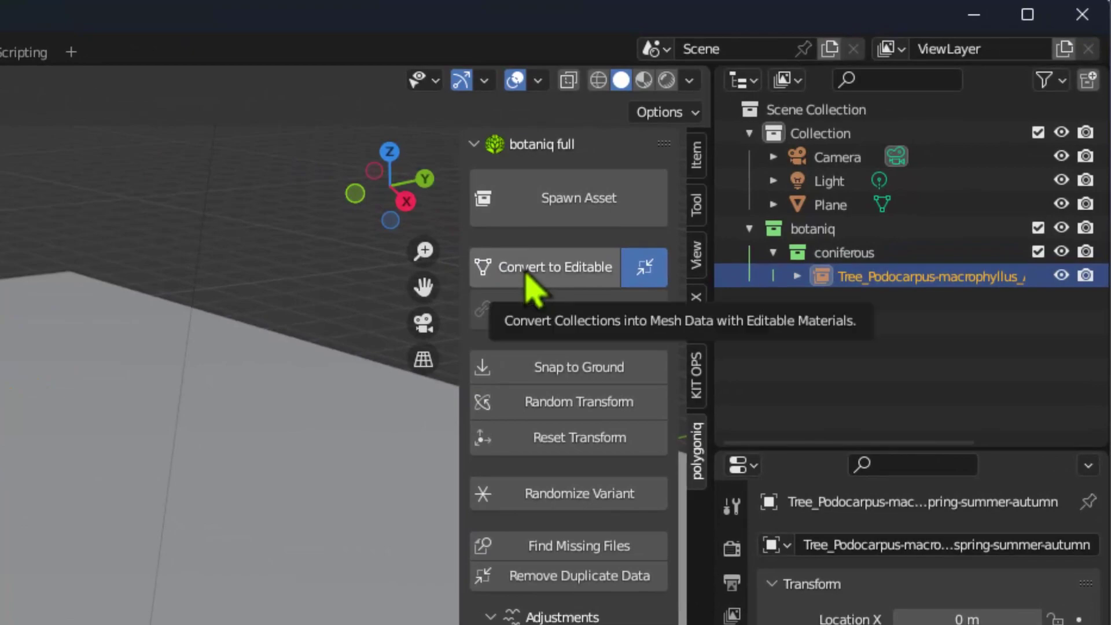
left_click(528, 276)
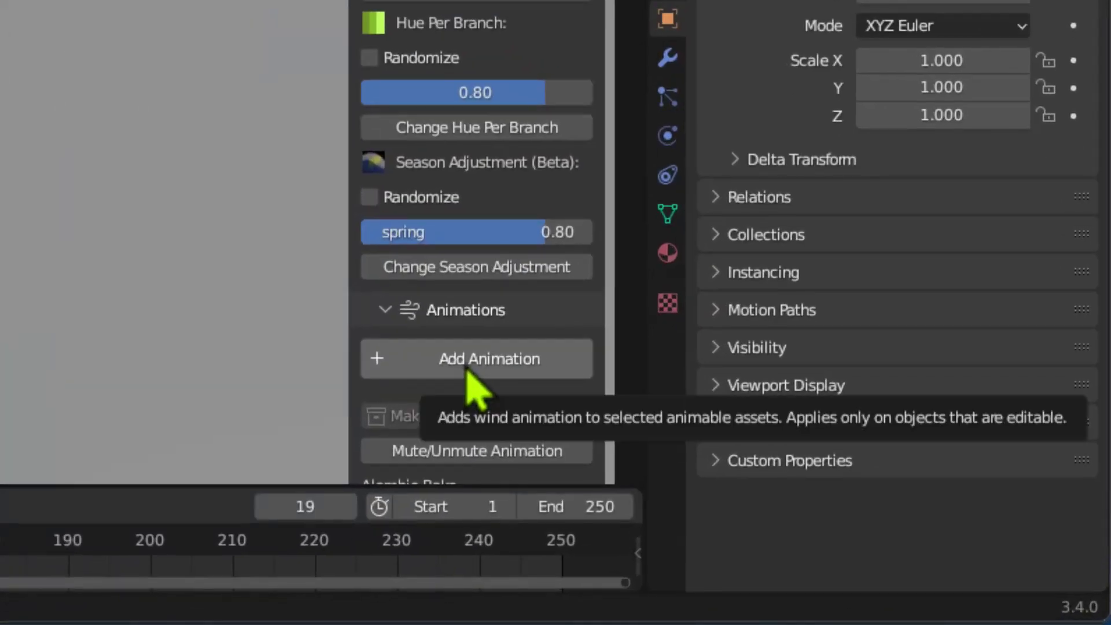
- Add a Wind-Tree wind animation to the editable Podocarpus tree
left_click(468, 372)
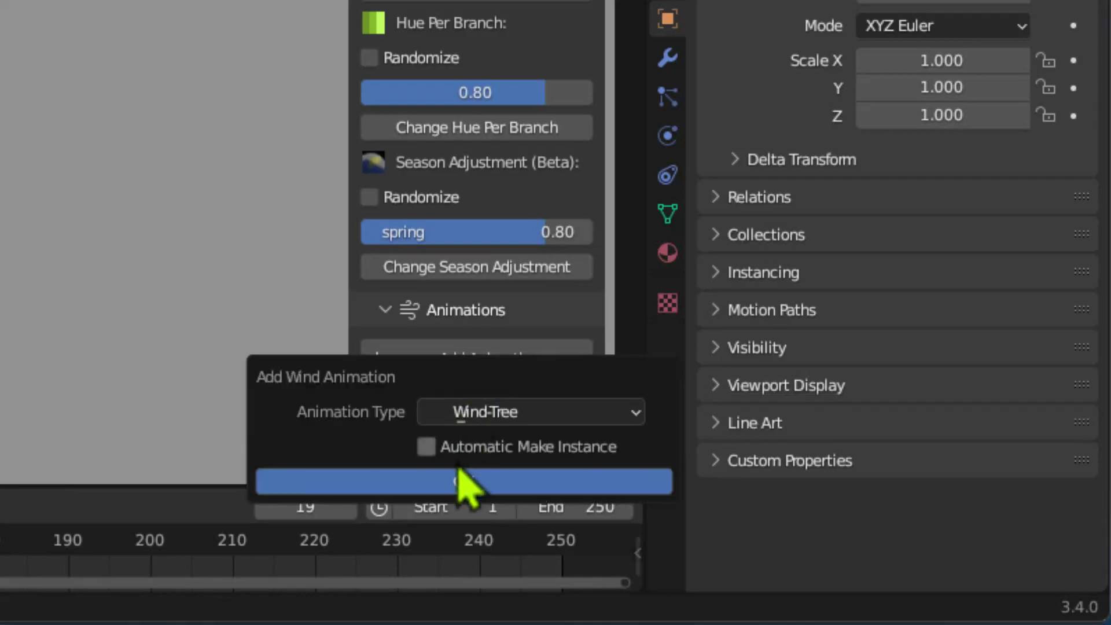
left_click(489, 421)
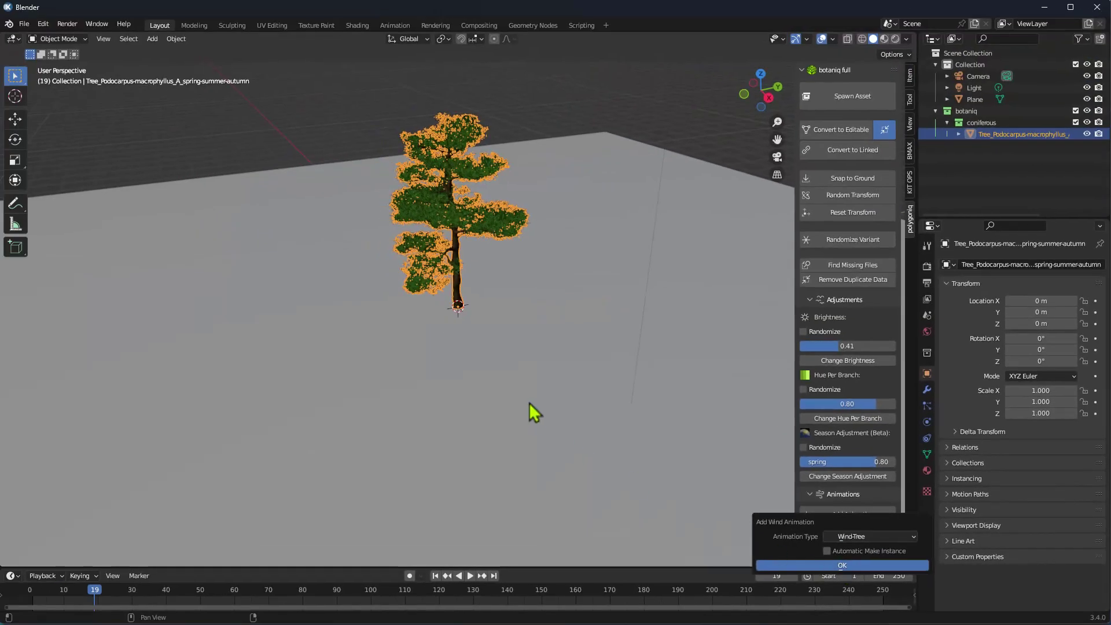
key("Return")
- Deselect the tree and play its wind animation, zooming along the trunk to watch it sway
left_click(506, 326)
key("space")
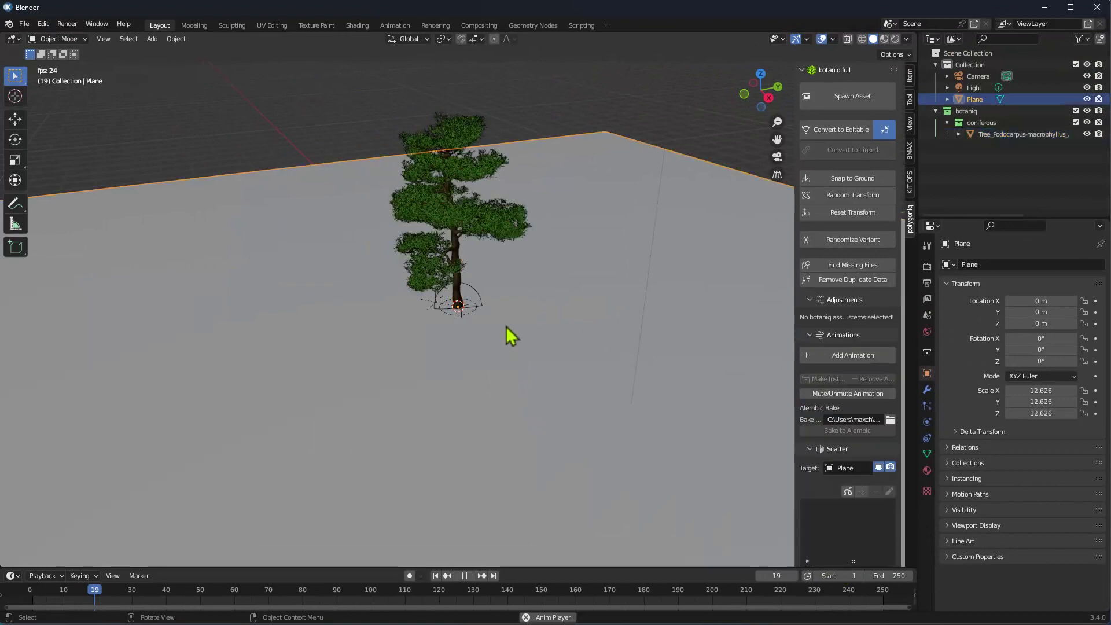
scroll(471, 220, "up", 10)
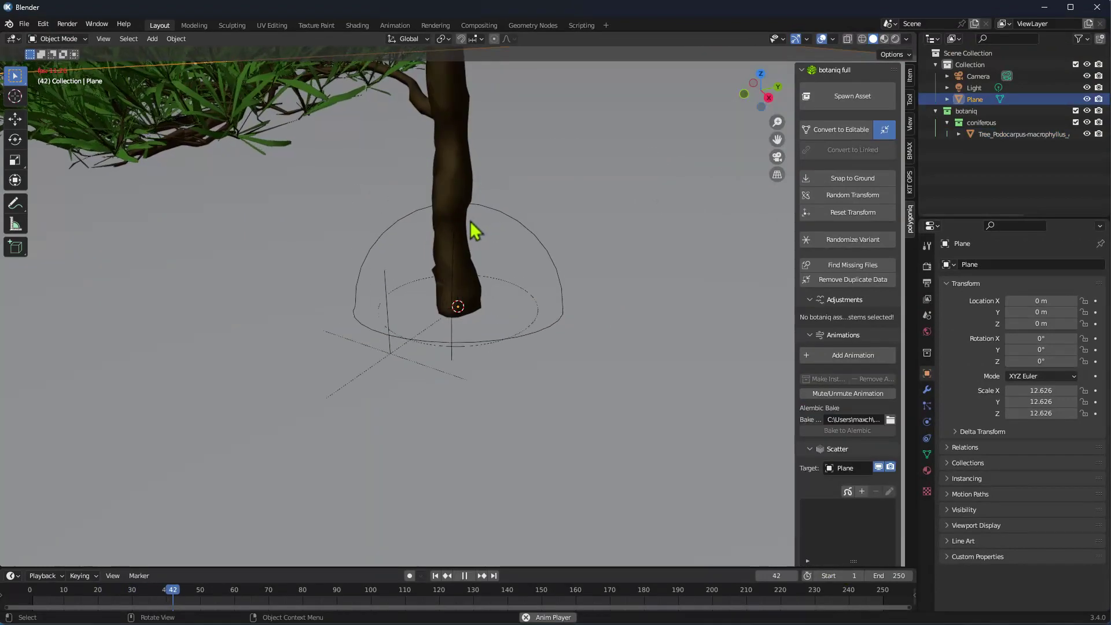
middle_click_drag(469, 220, 514, 328, "shift")
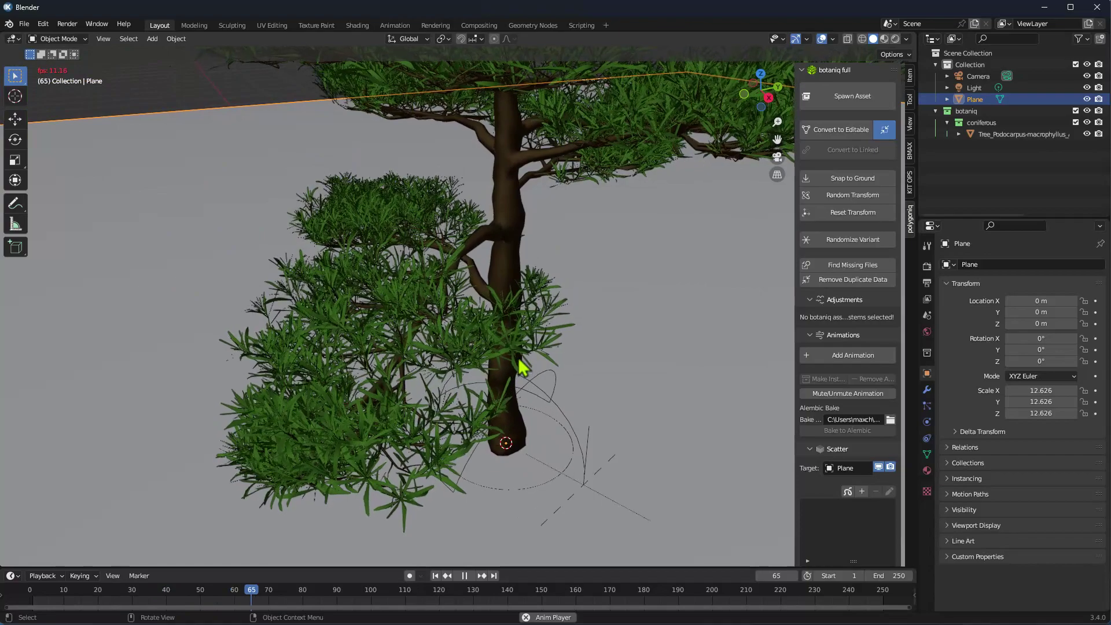
scroll(504, 337, "down", 2)
scroll(498, 330, "down", 2)
scroll(489, 323, "down", 1)
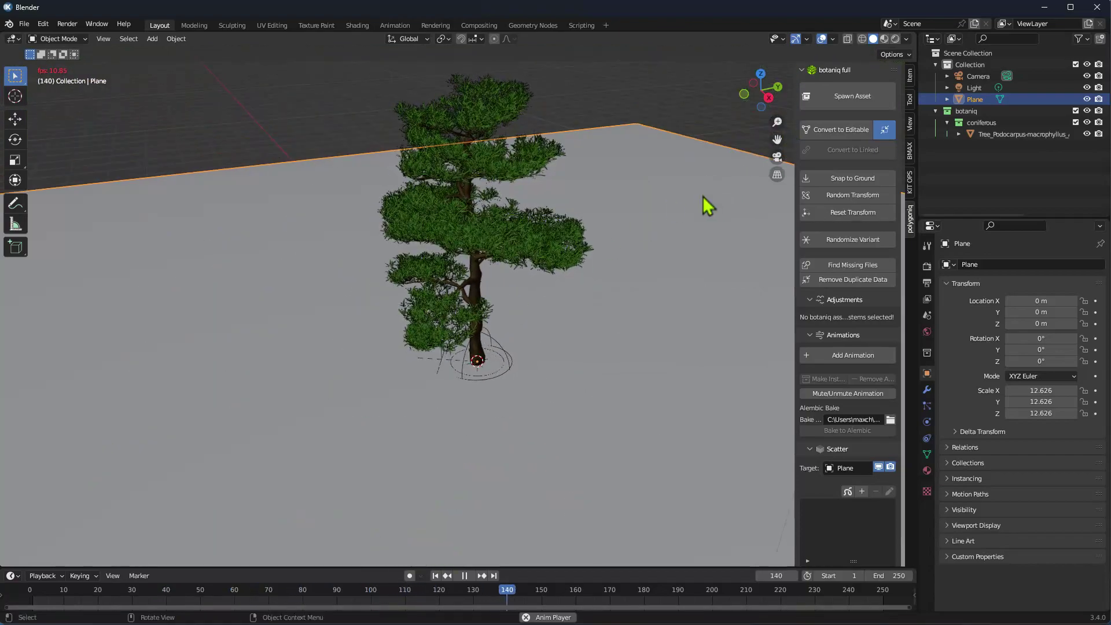
- Toggle the viewport sidebar and switch it to the BMAX tools
key("n")
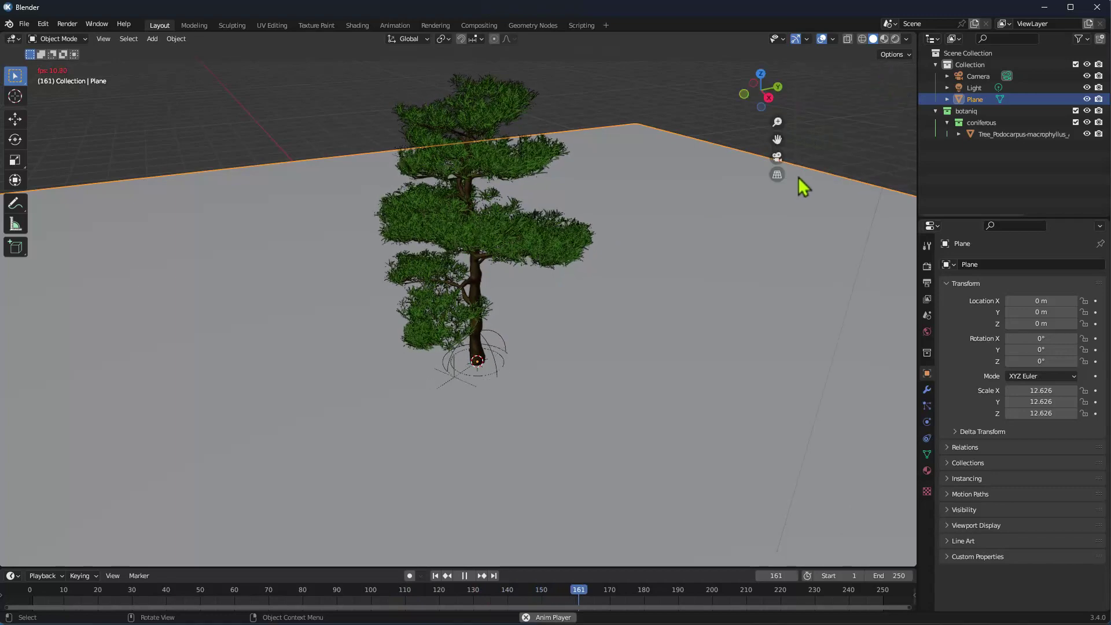
key("n")
left_click(909, 156)
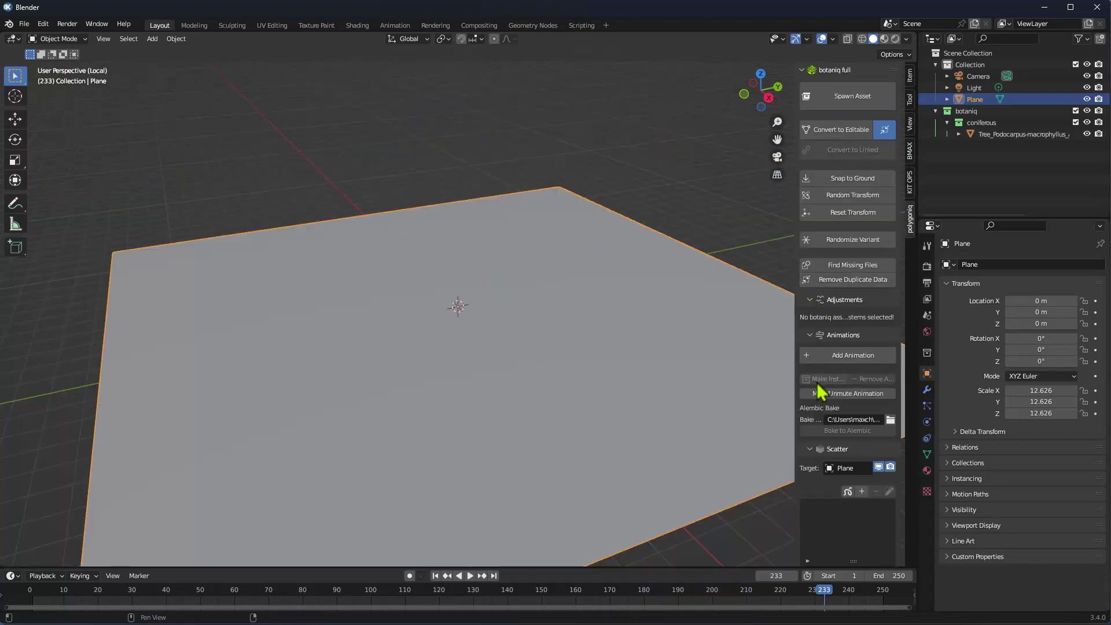
- Scroll to the polygoniq Scatter panel and refresh it so it shows Target: Plane
scroll(816, 393, "down", 2)
left_click(811, 404)
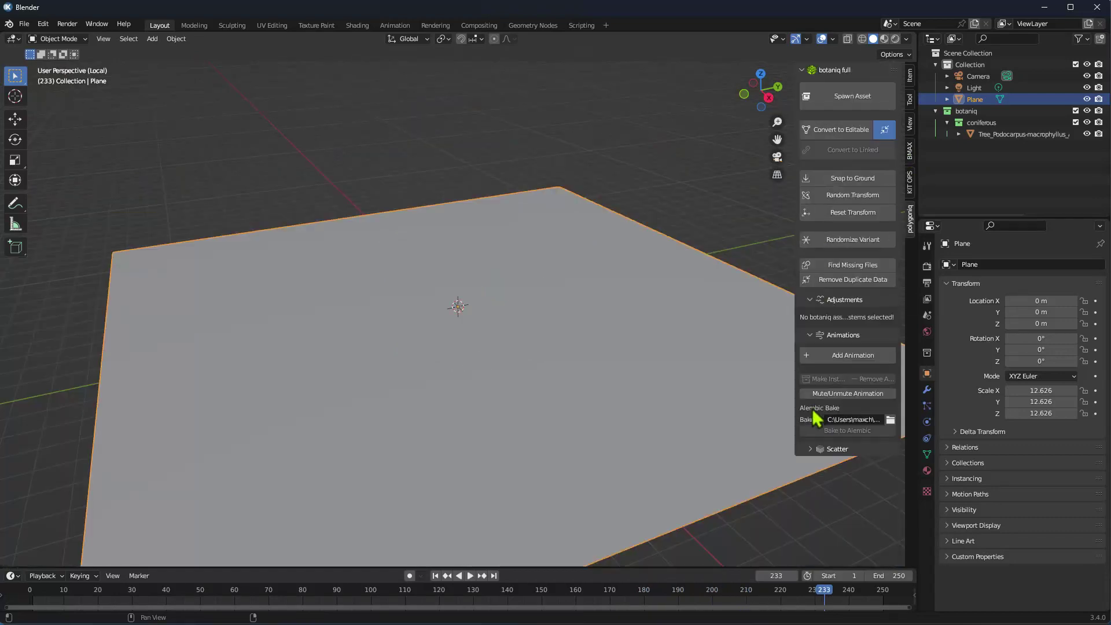
left_click(813, 449)
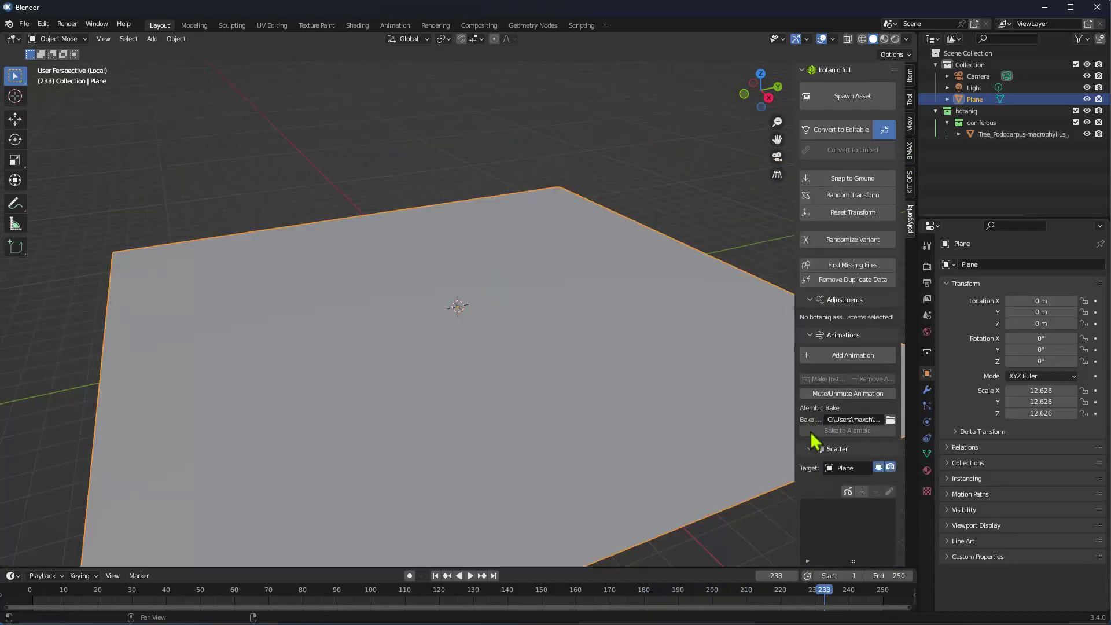
left_click(862, 491)
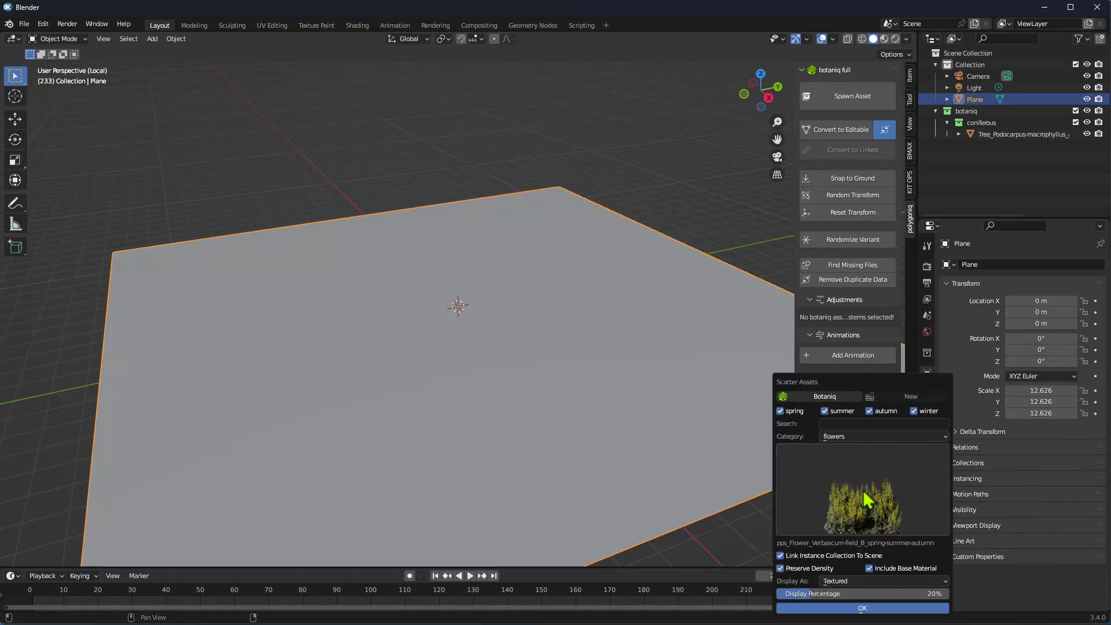
- Scatter the Sunflower field (A) asset from the flowers grid over the plane
left_click(874, 498)
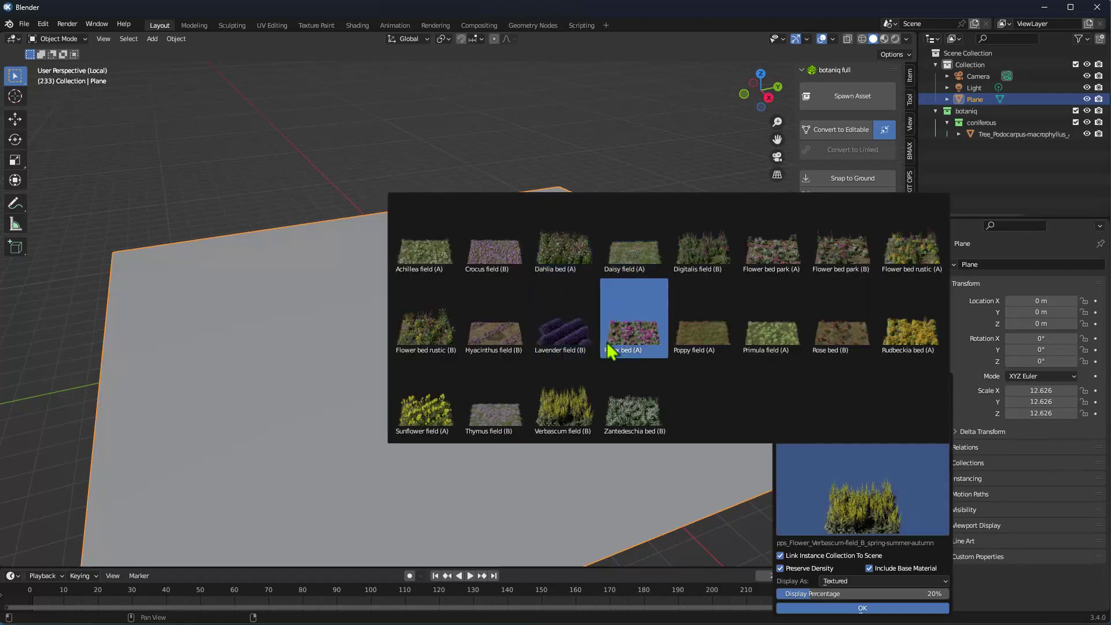
left_click(454, 416)
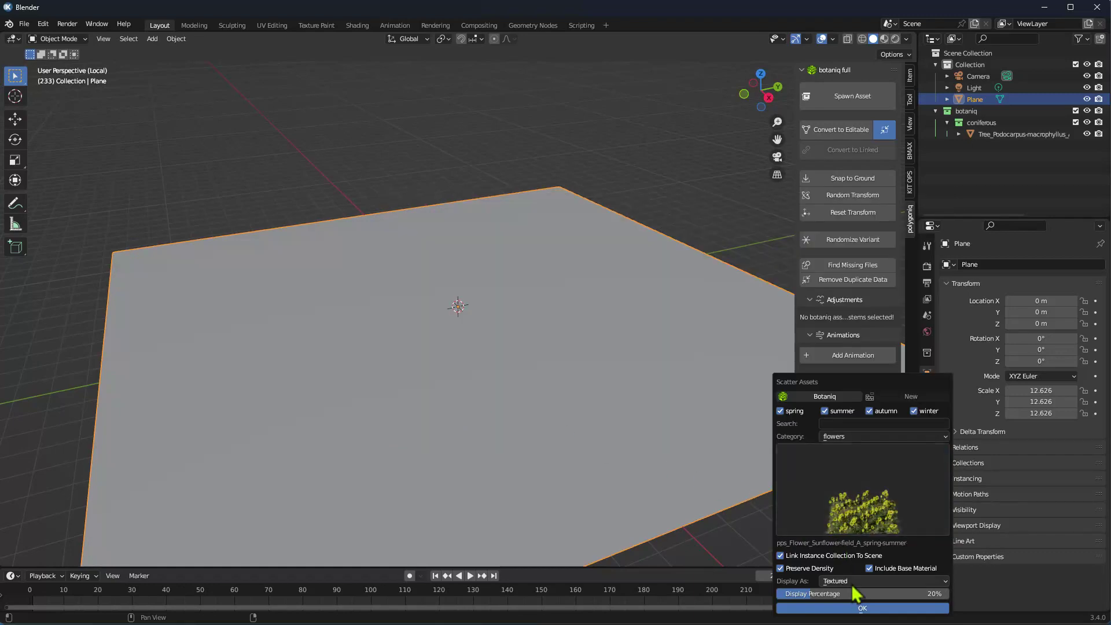
left_click(859, 610)
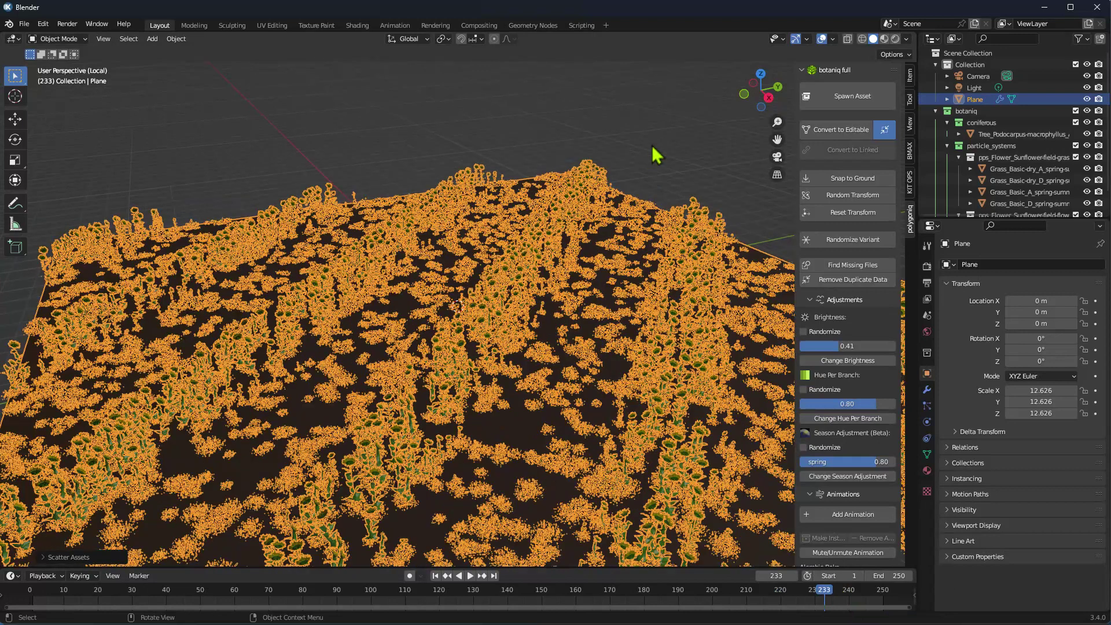
- Add a Wind-Low-Vegetation animation to the sunflower field
left_click(846, 515)
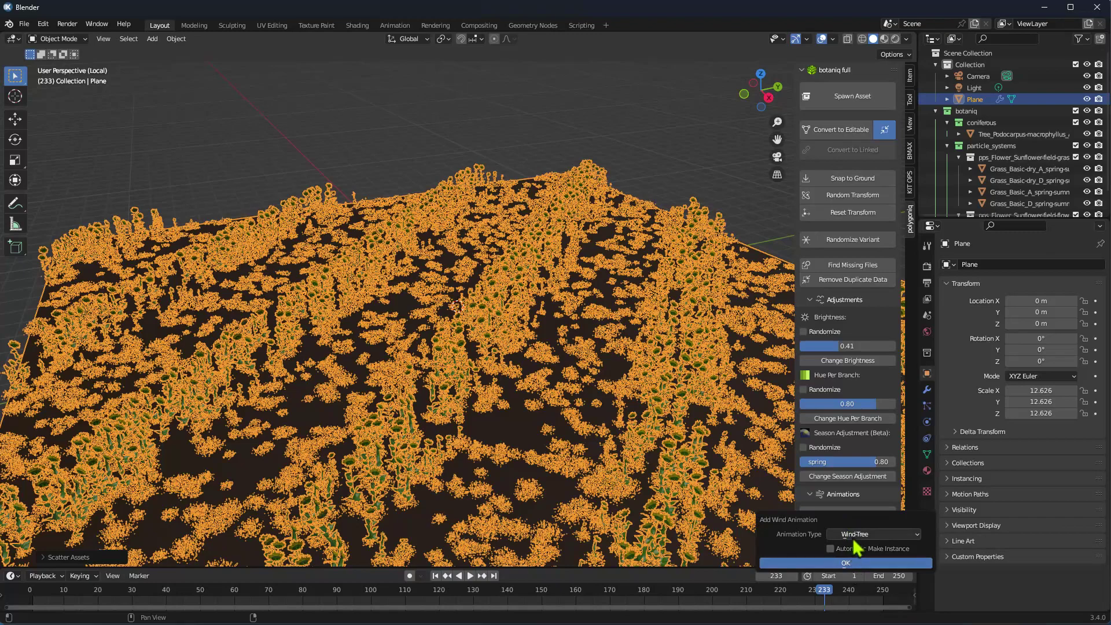
left_click(854, 536)
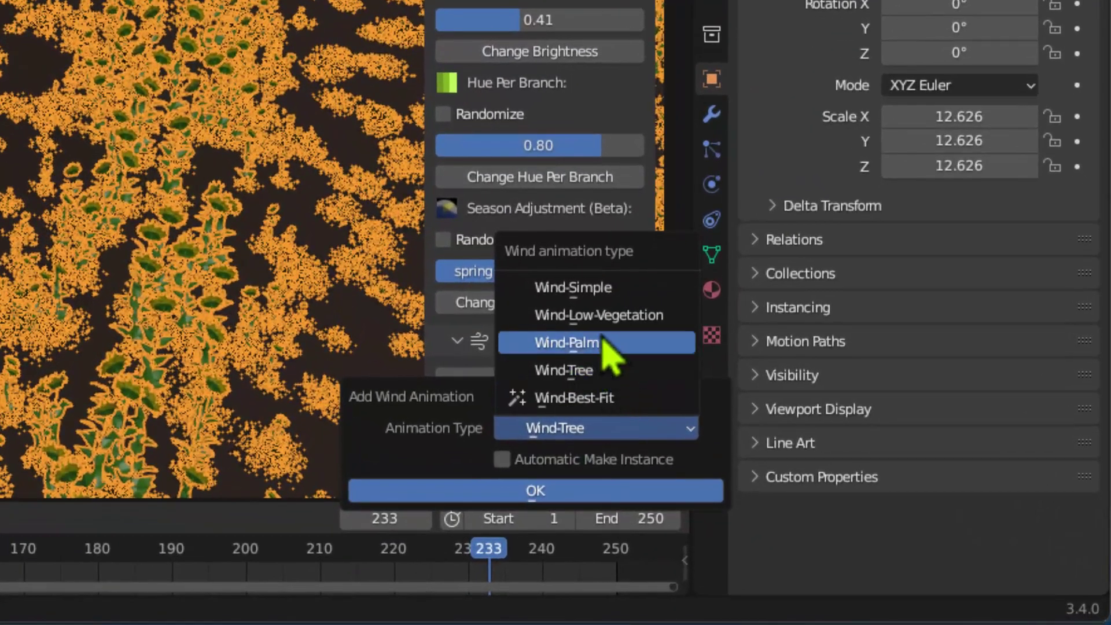
left_click(606, 324)
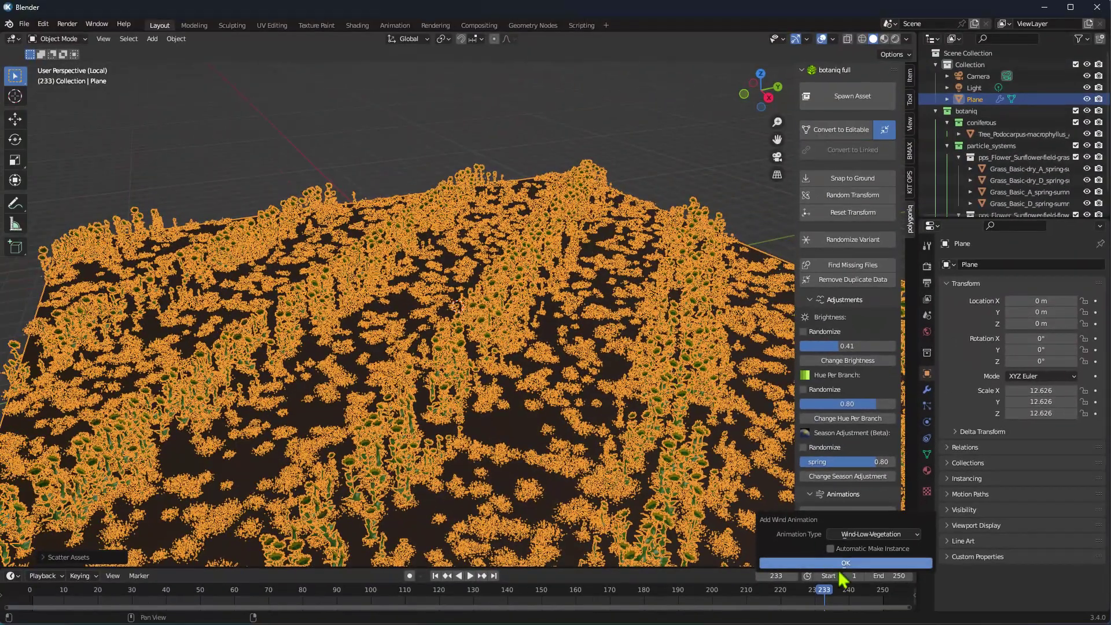
left_click(841, 566)
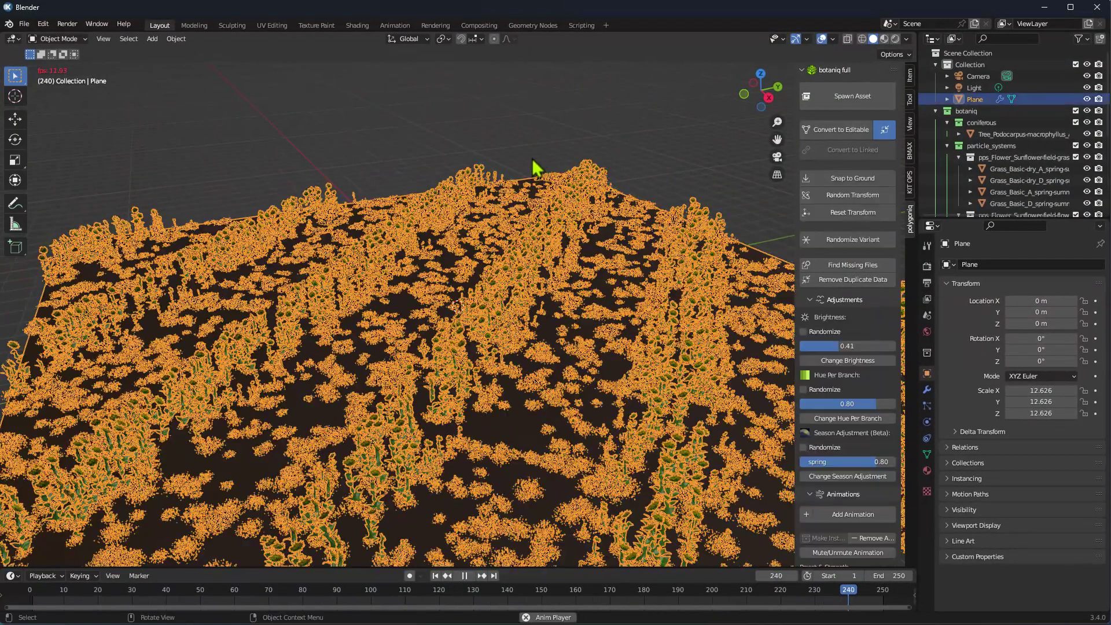
- Deselect everything, stop playback, and bring up botaniq's Spawn Asset options
left_click(533, 163)
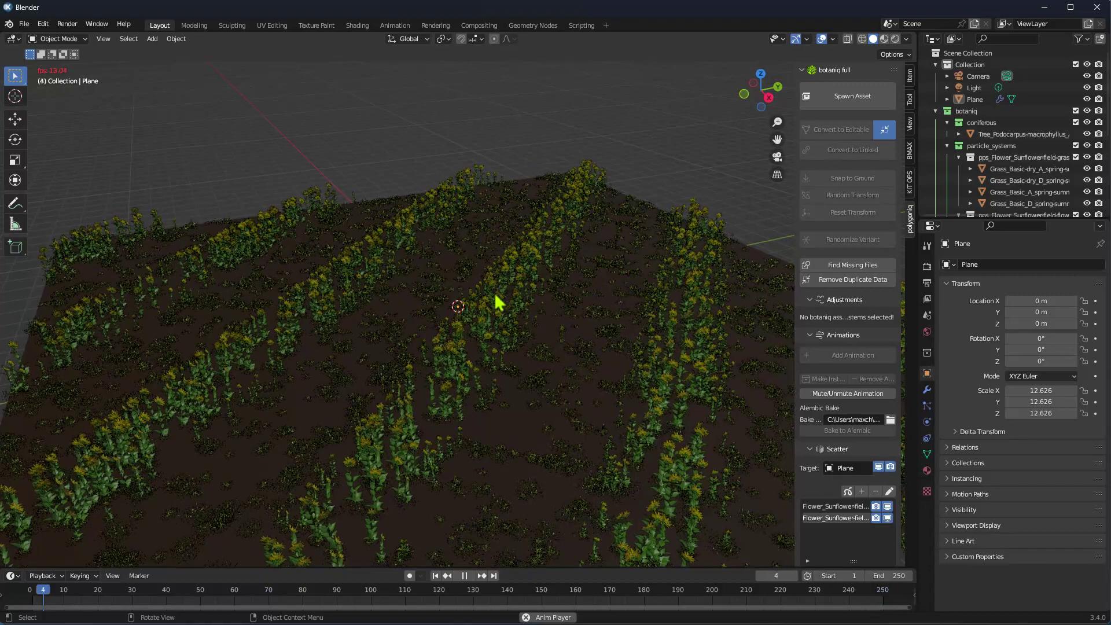
key("space")
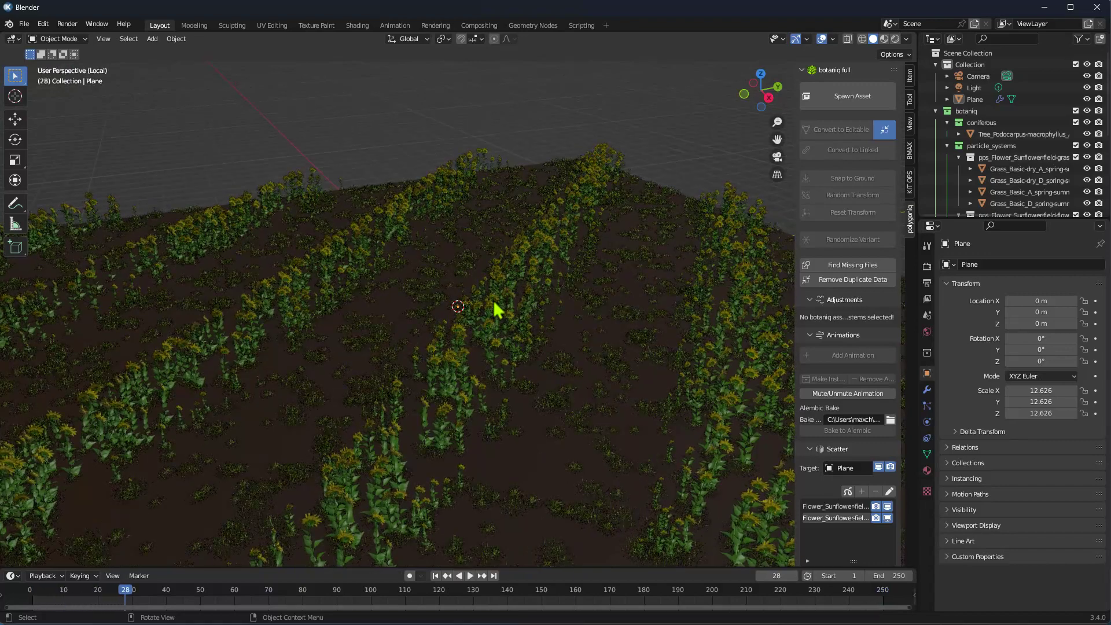
left_click(847, 104)
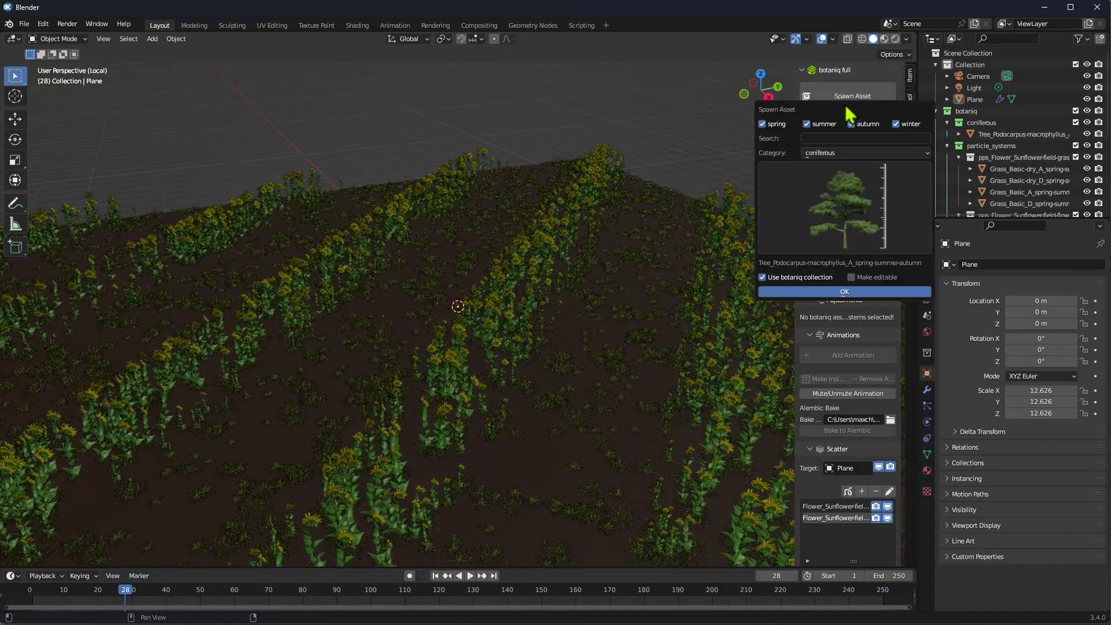
- Browse the rocks and pots categories, showing each asset grid
left_click(815, 156)
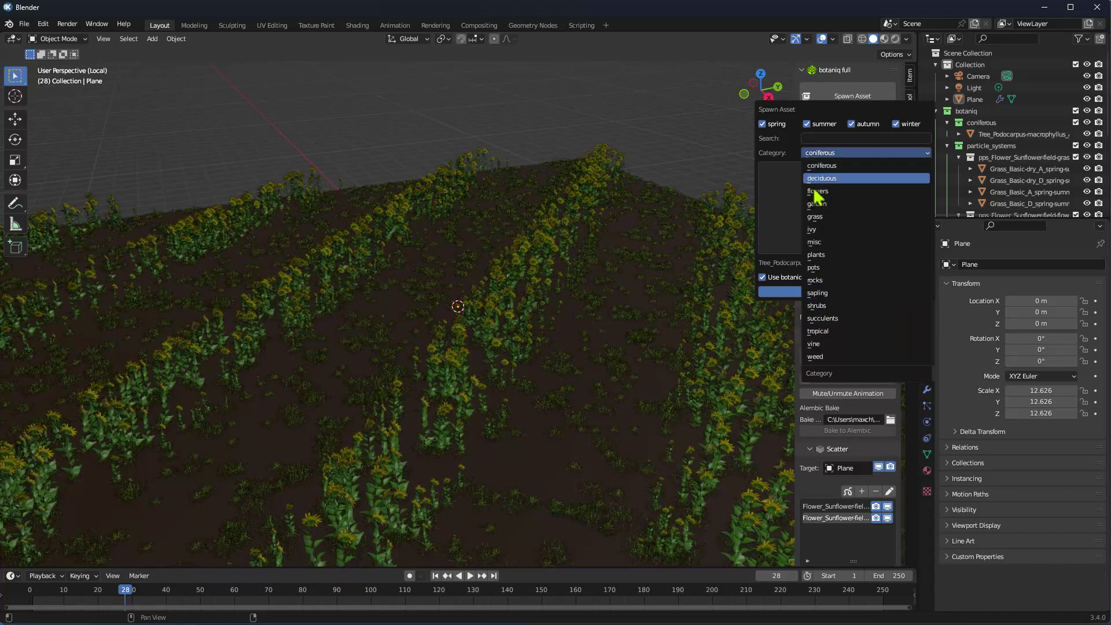
left_click(816, 282)
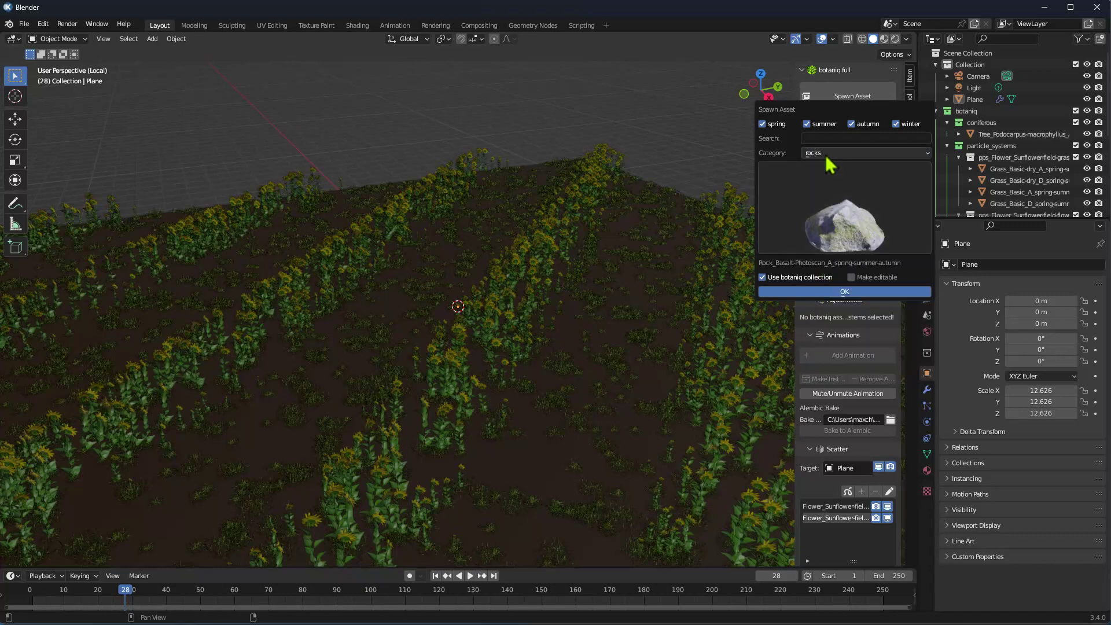
left_click(826, 192)
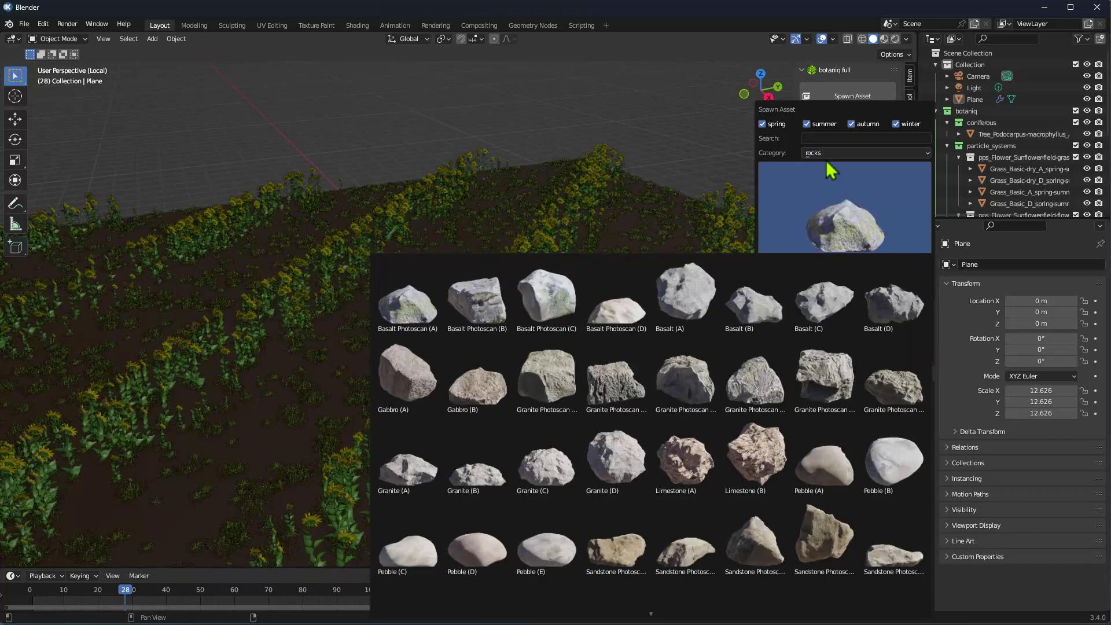
left_click(826, 157)
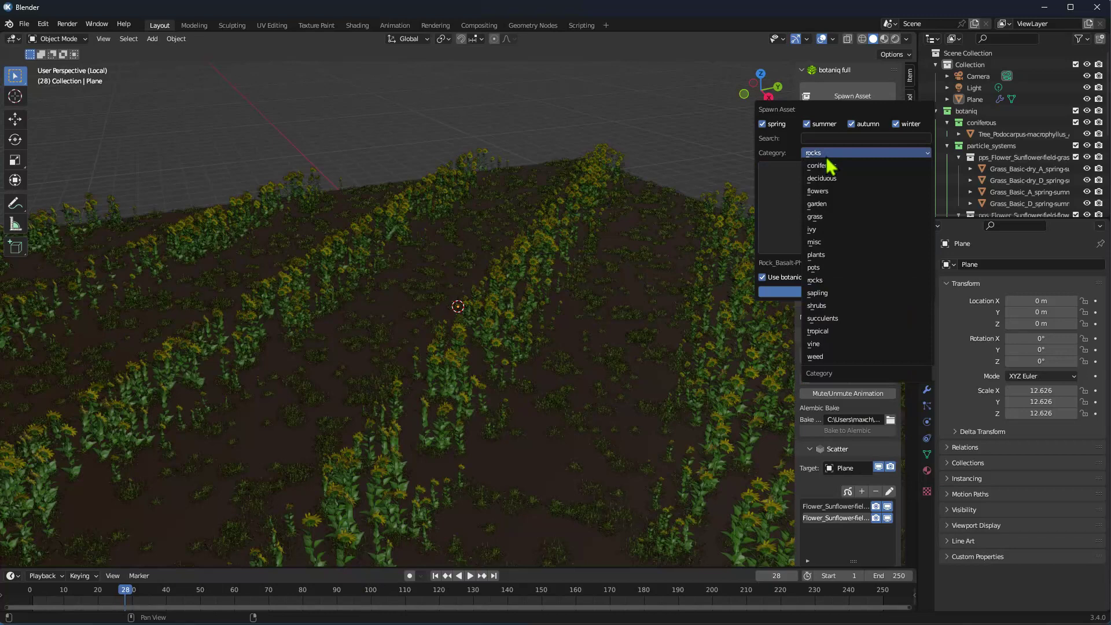
left_click(816, 267)
left_click(831, 191)
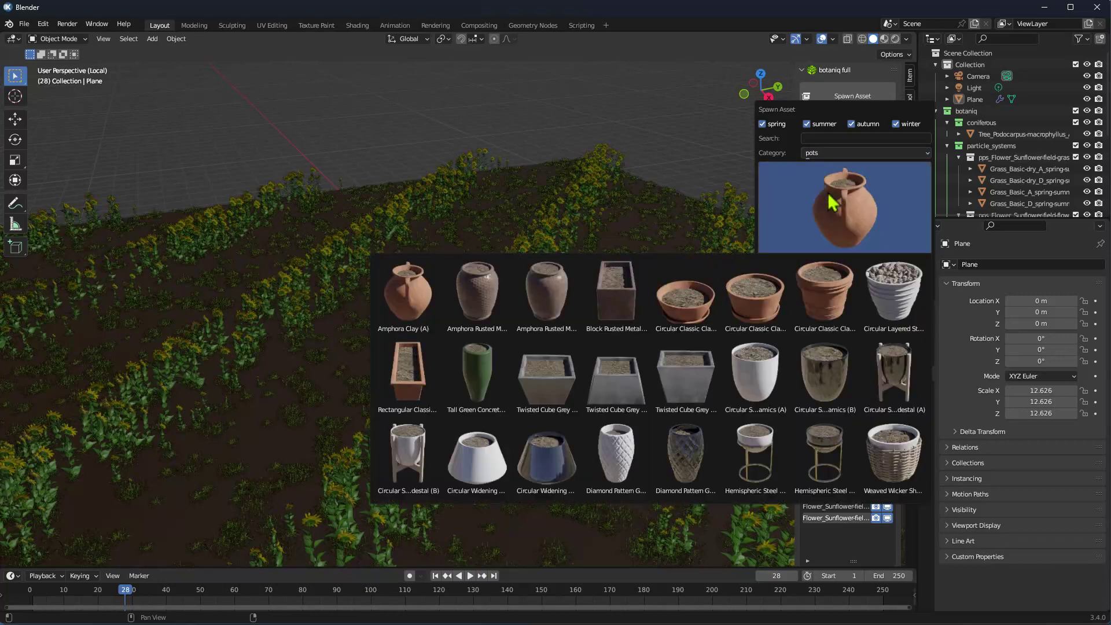
- Switch the Spawn Asset category to ivy, then to misc
left_click(828, 152)
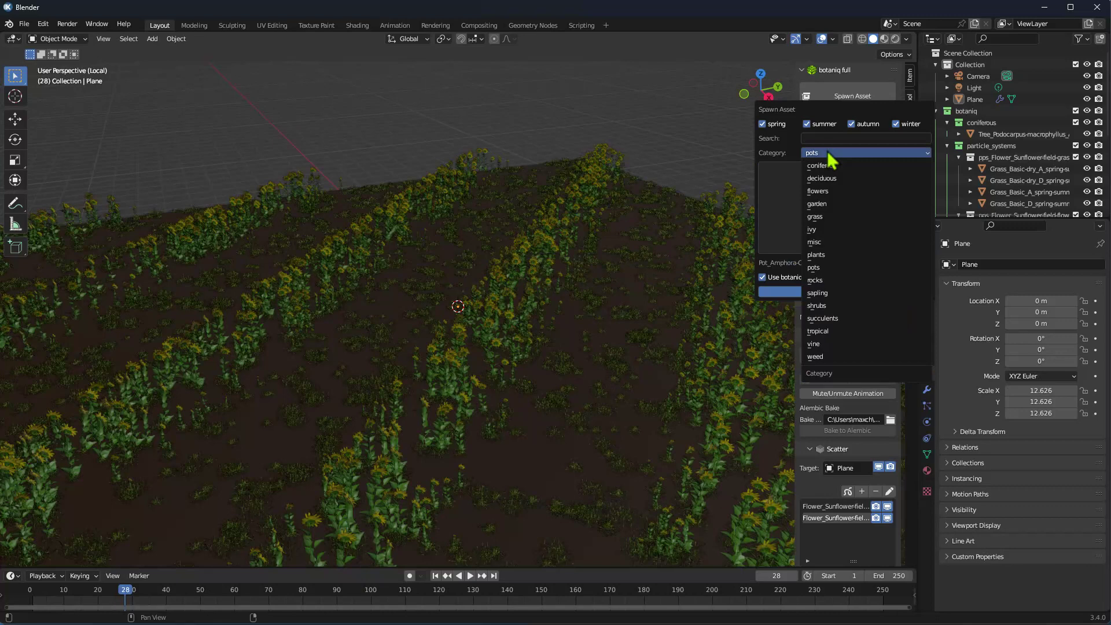
left_click(816, 229)
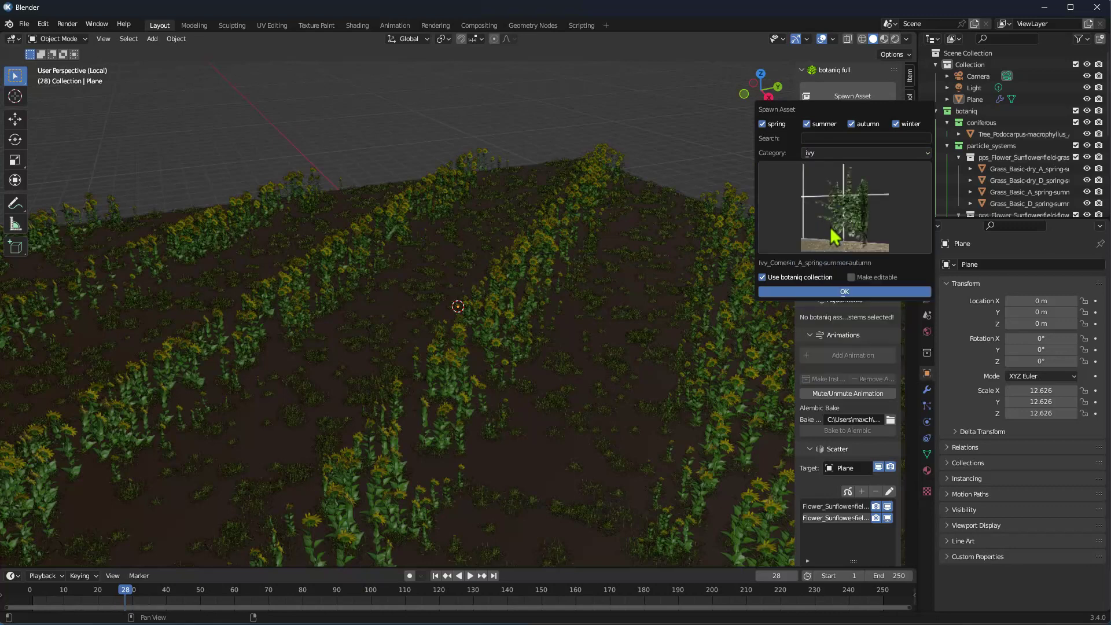
left_click(838, 153)
key("m")
- Browse the shrubs asset grid, then show the succulents assets
left_click(836, 153)
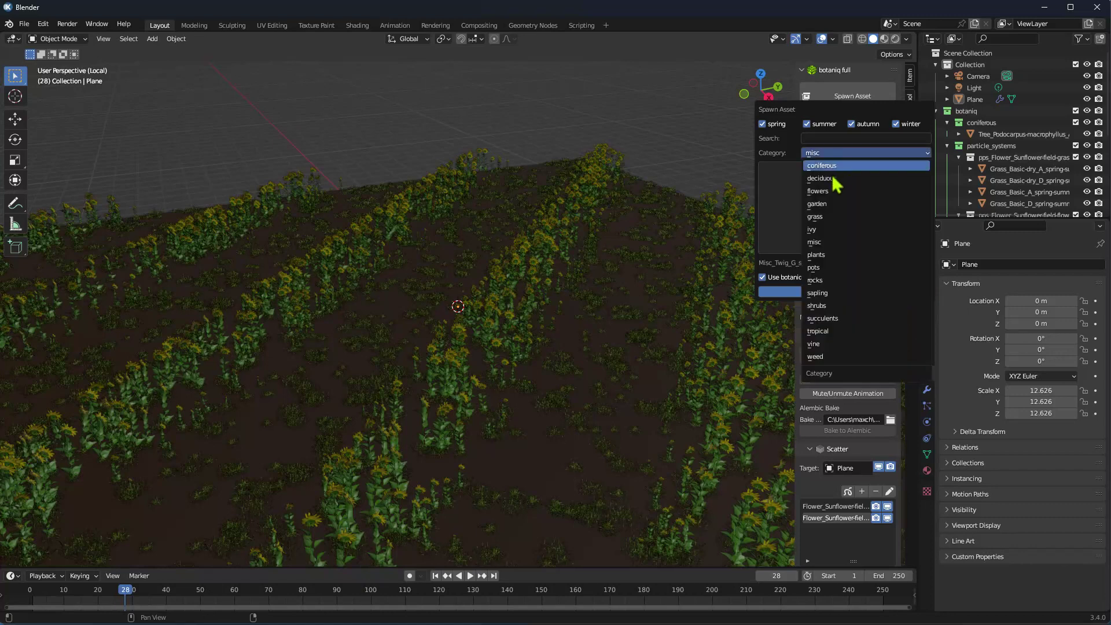
left_click(832, 305)
left_click(844, 243)
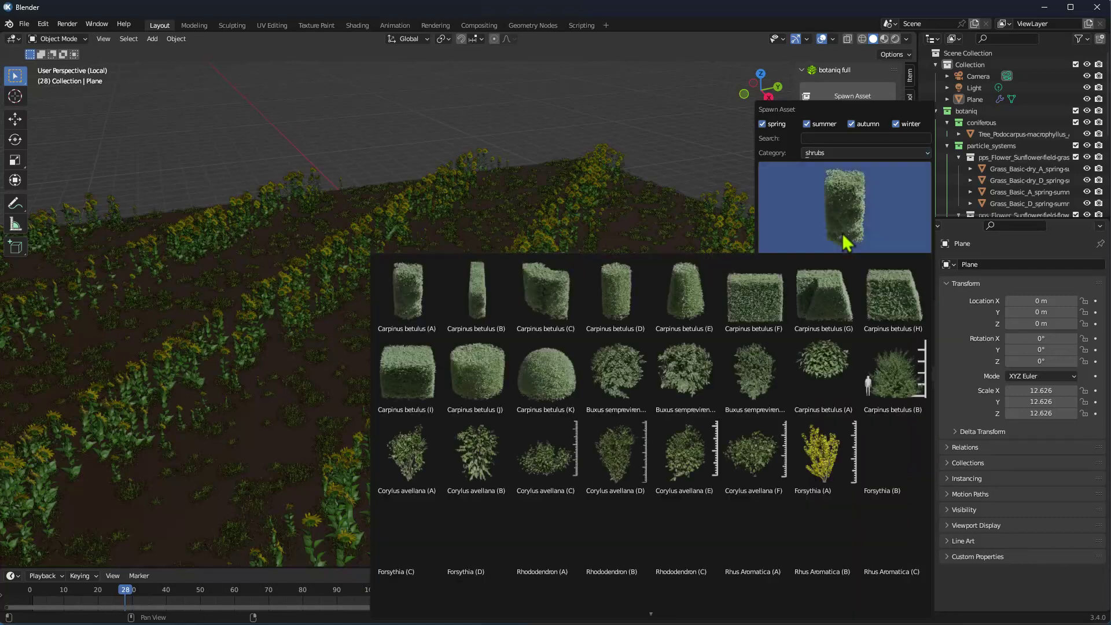
left_click(842, 232)
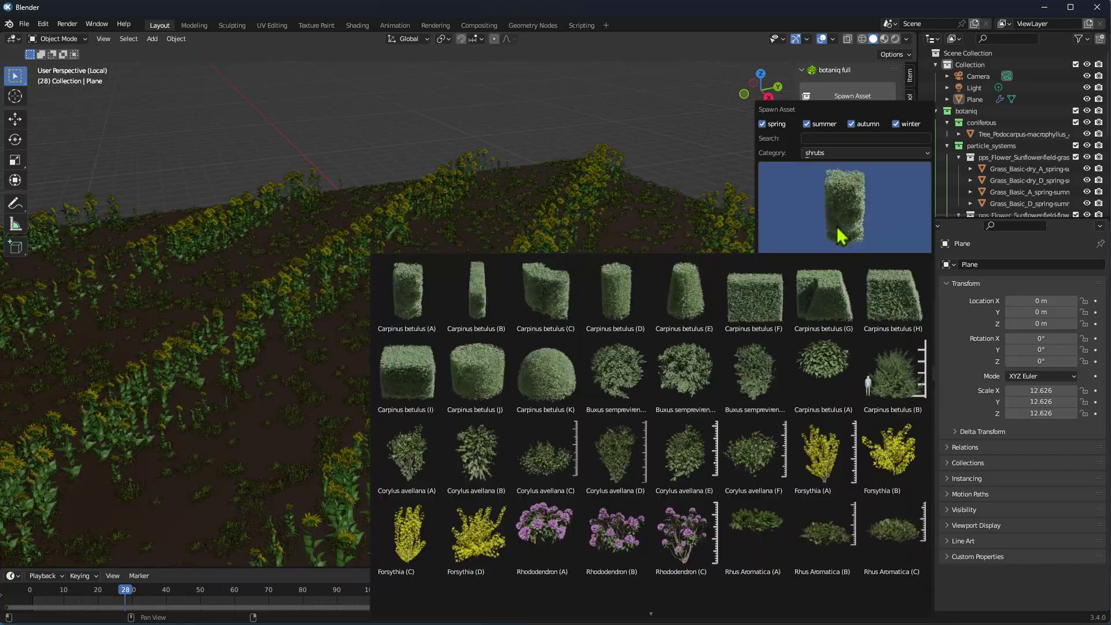
left_click(839, 153)
left_click(829, 318)
left_click(833, 244)
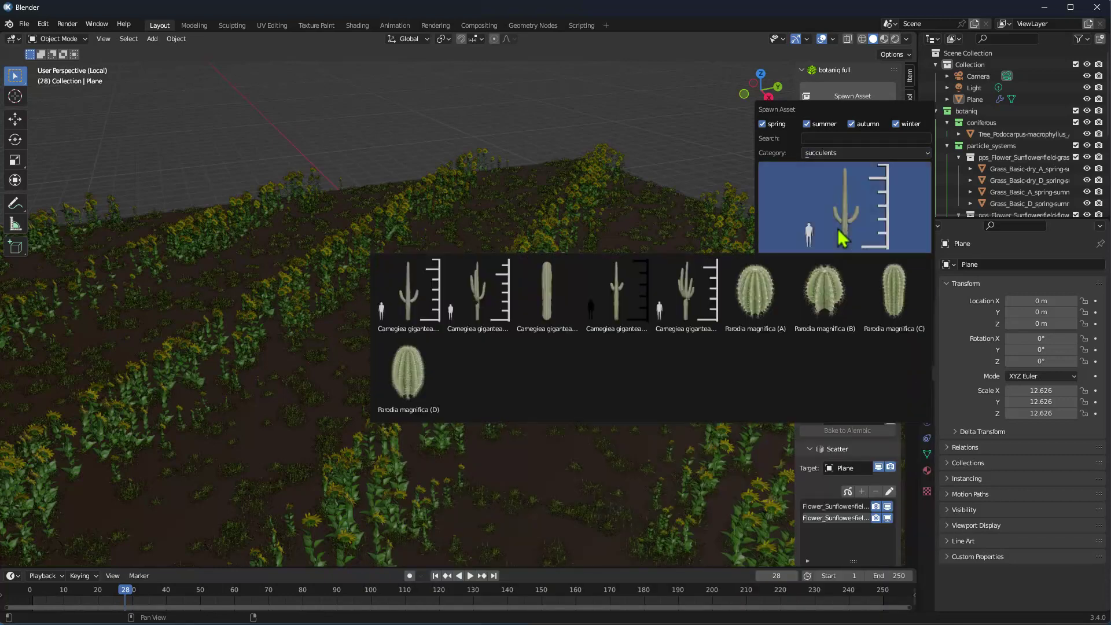